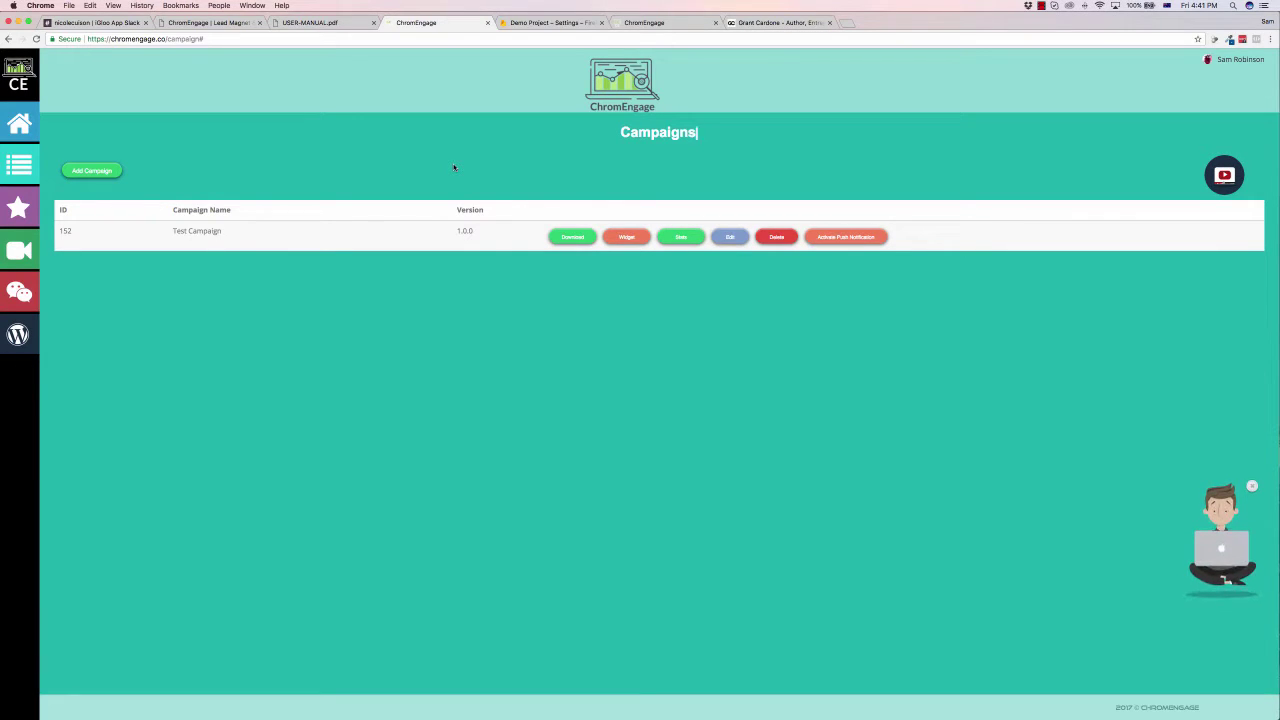
Step: Switch to the Grant Cardone website tab
click(783, 22)
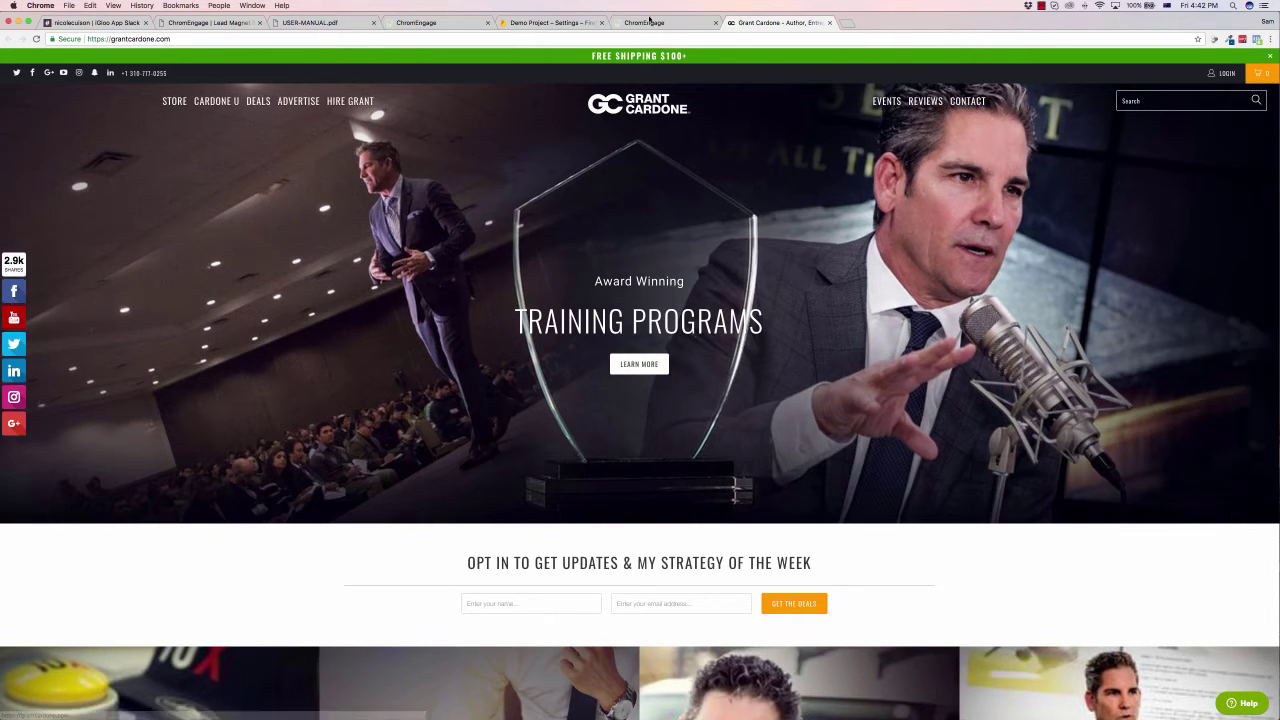
Step: Return to the ChromEngage Campaigns page listing Test Campaign (ID 152)
click(434, 26)
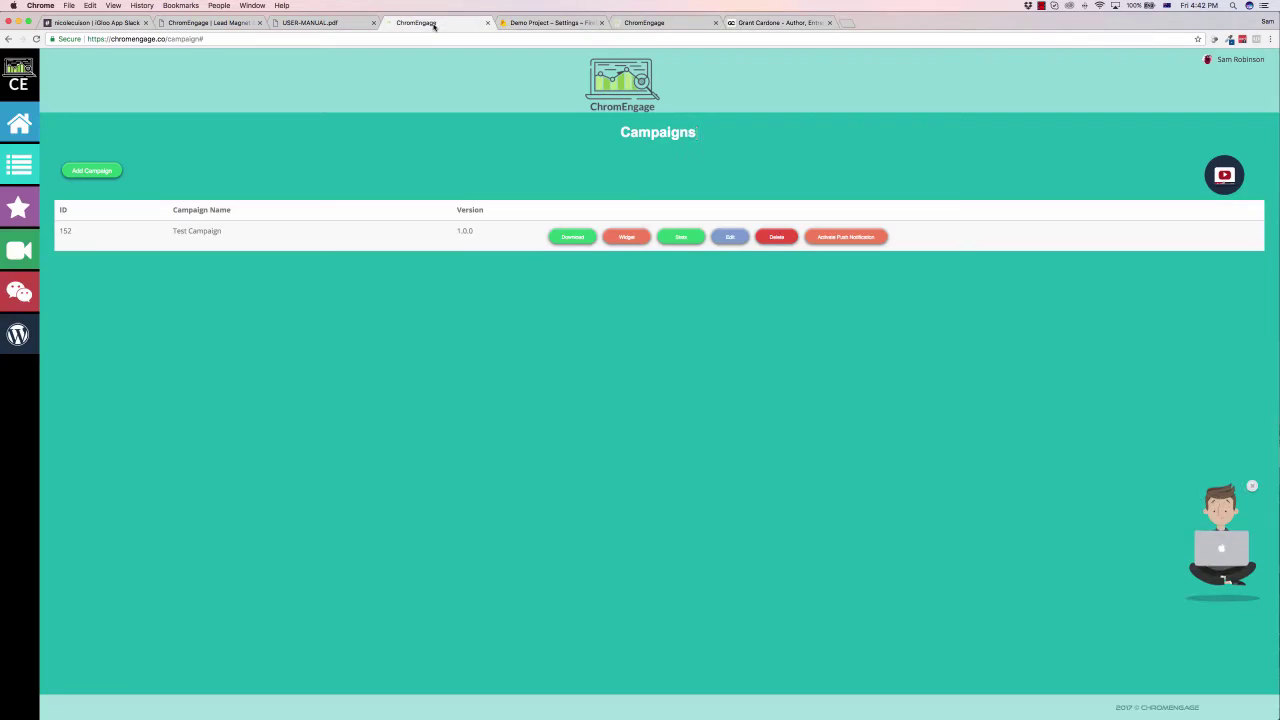
Step: Glance at the Firebase Settings tab, then come back to the ChromEngage Campaigns list
click(530, 24)
click(432, 26)
Step: Read USER-MANUAL.pdf from page 1 down to Step #2 Adding an Optin Form
click(335, 24)
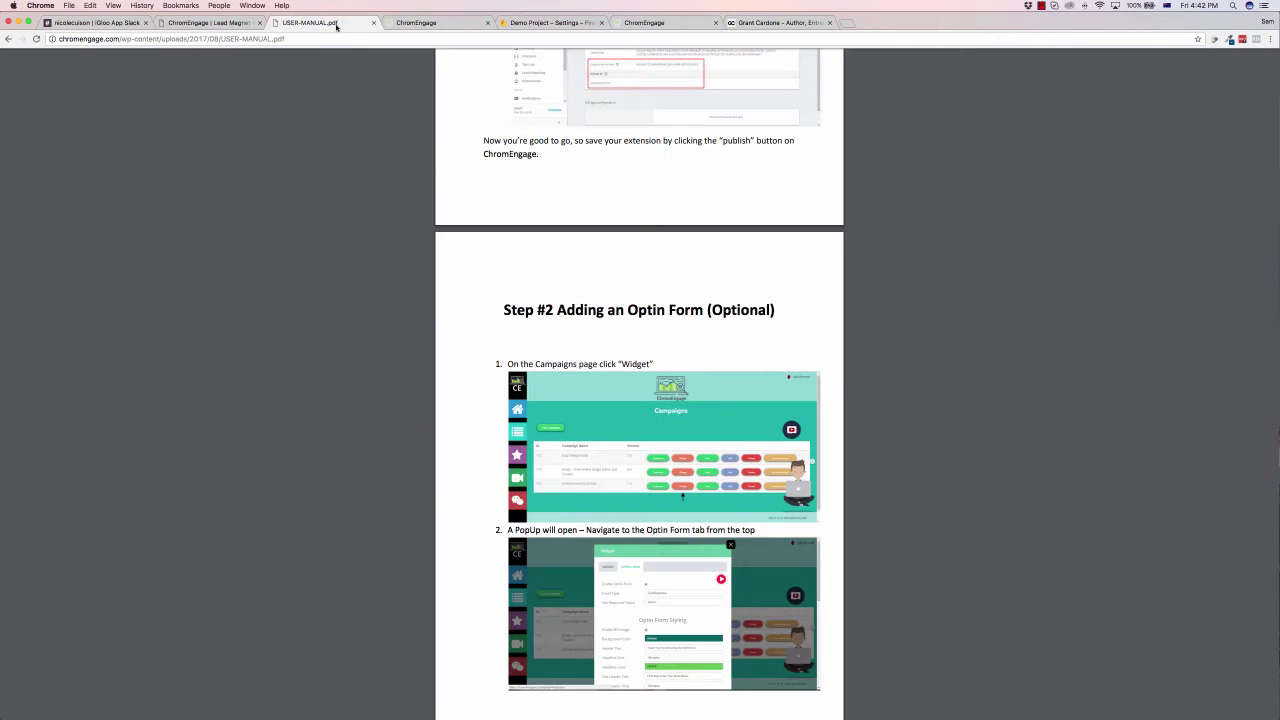
scroll(474, 184, up, 5)
scroll(474, 184, up, 20)
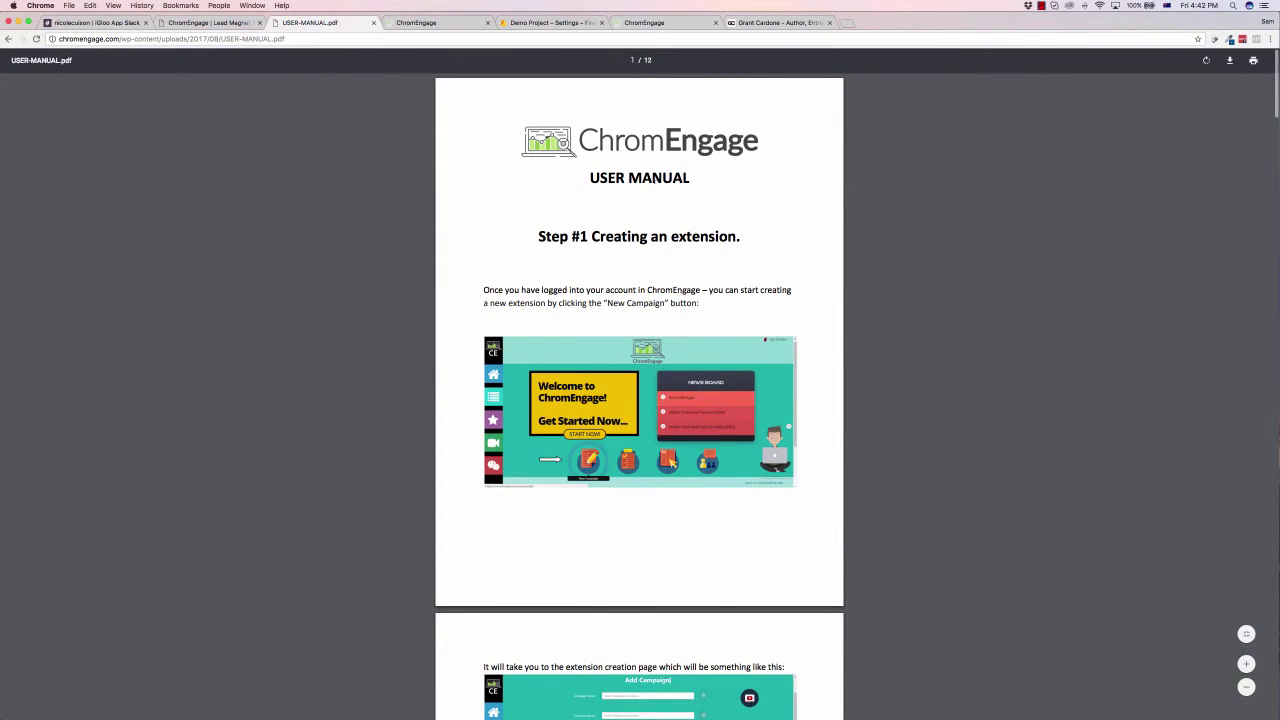
scroll(645, 156, down, 7)
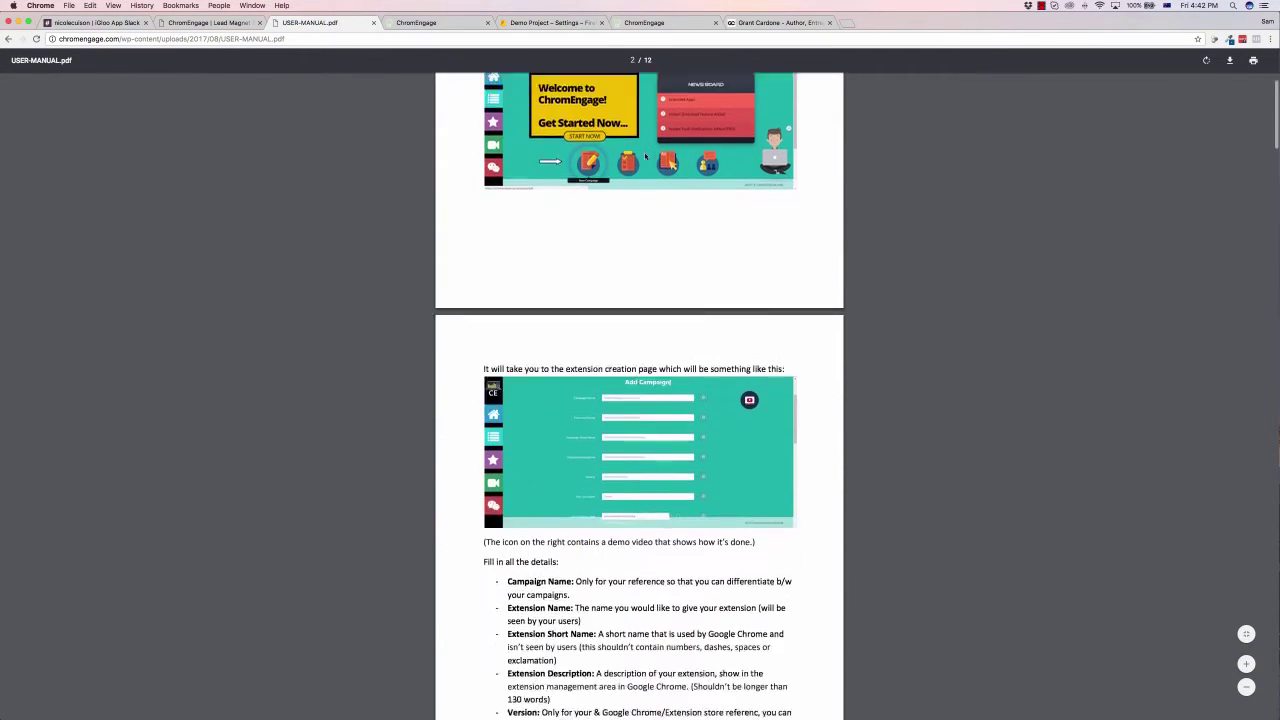
scroll(645, 156, down, 18)
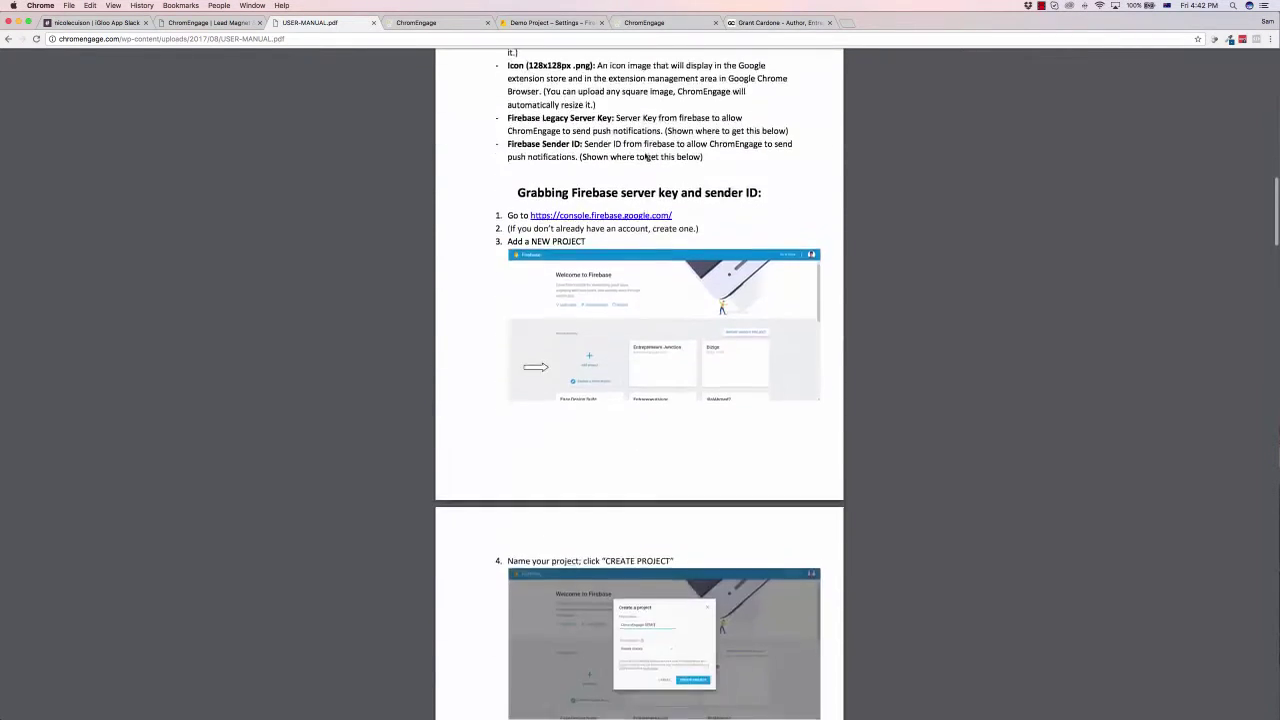
scroll(645, 156, down, 20)
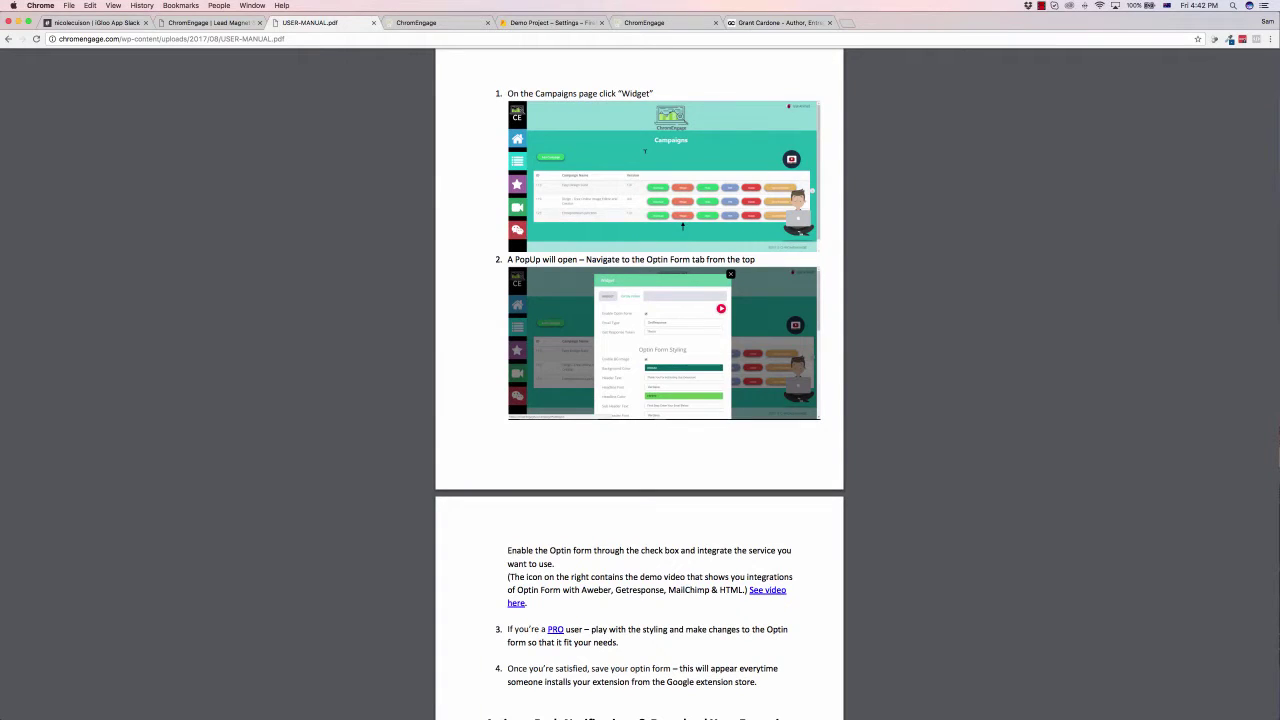
Step: Browse the Tutorials videos and Firebase keys, then return to the Campaigns list
click(644, 22)
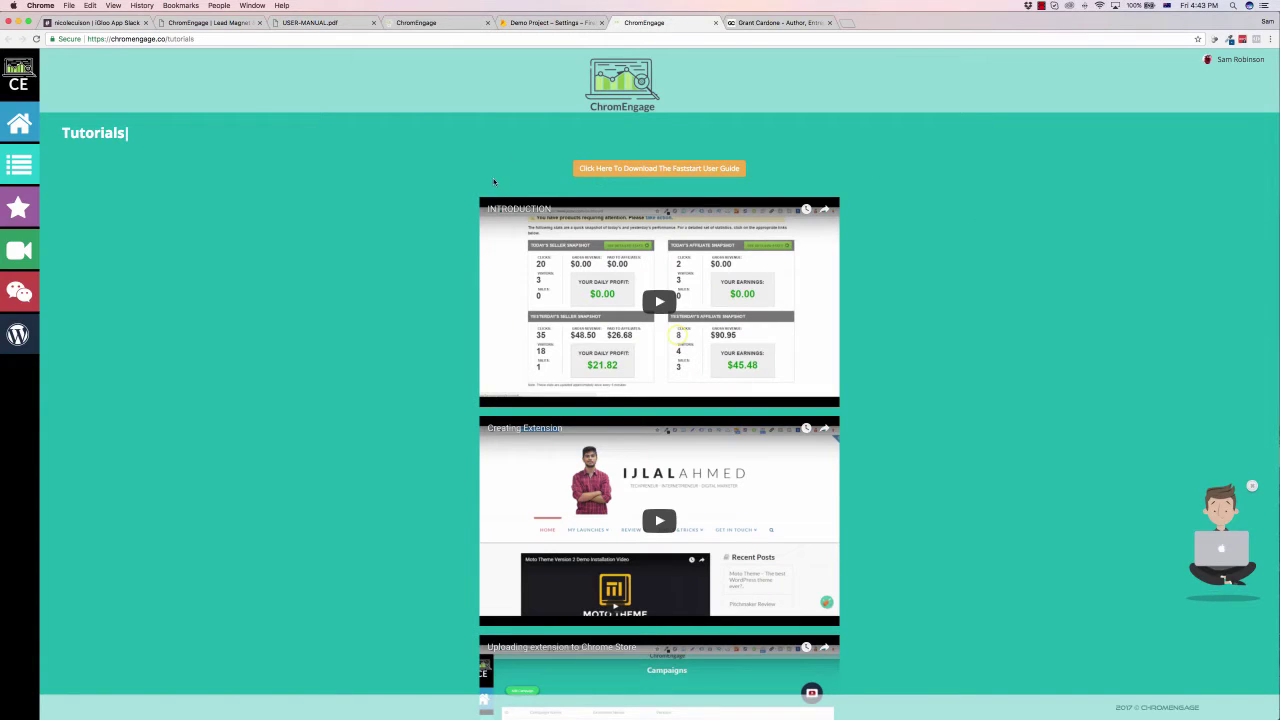
scroll(353, 205, down, 10)
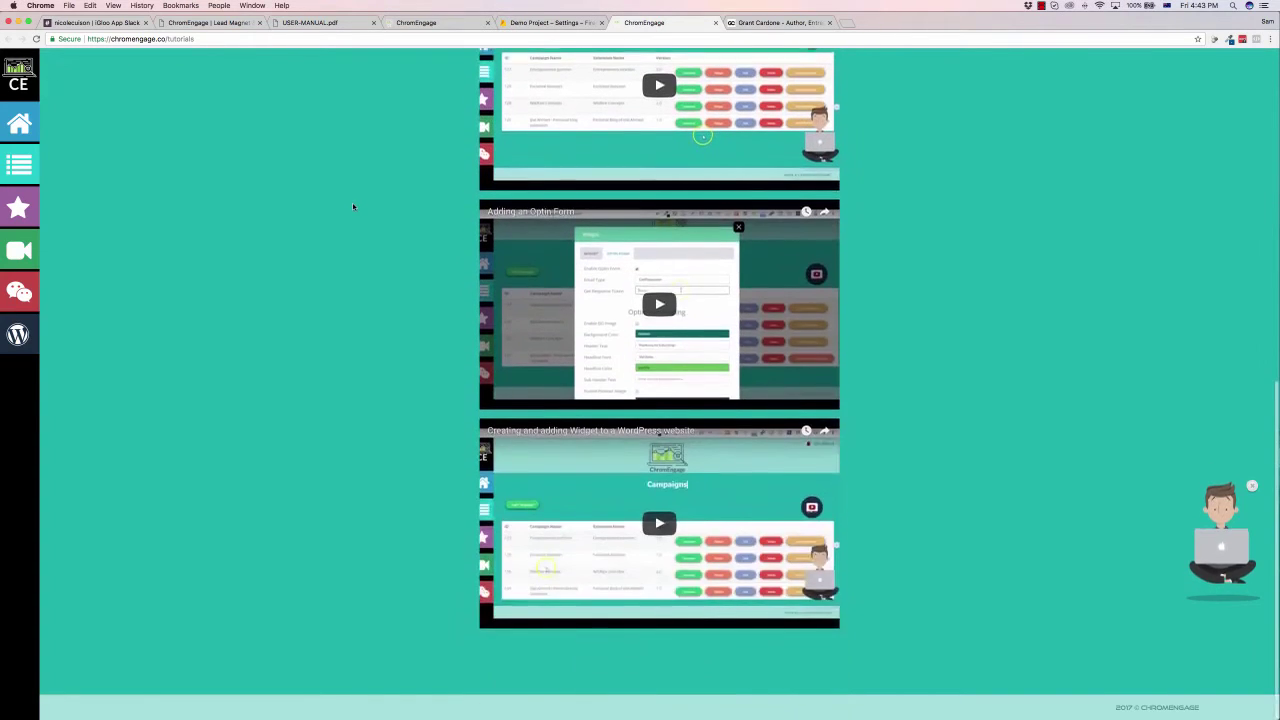
scroll(353, 207, up, 10)
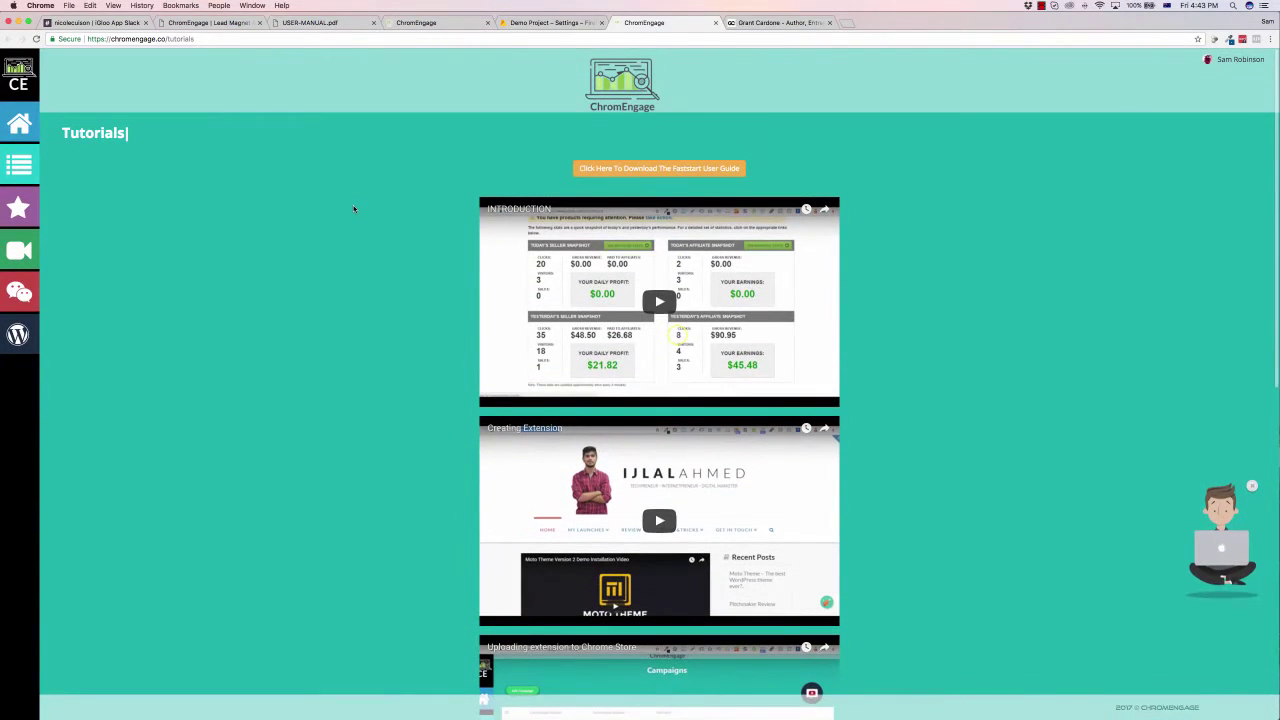
click(530, 22)
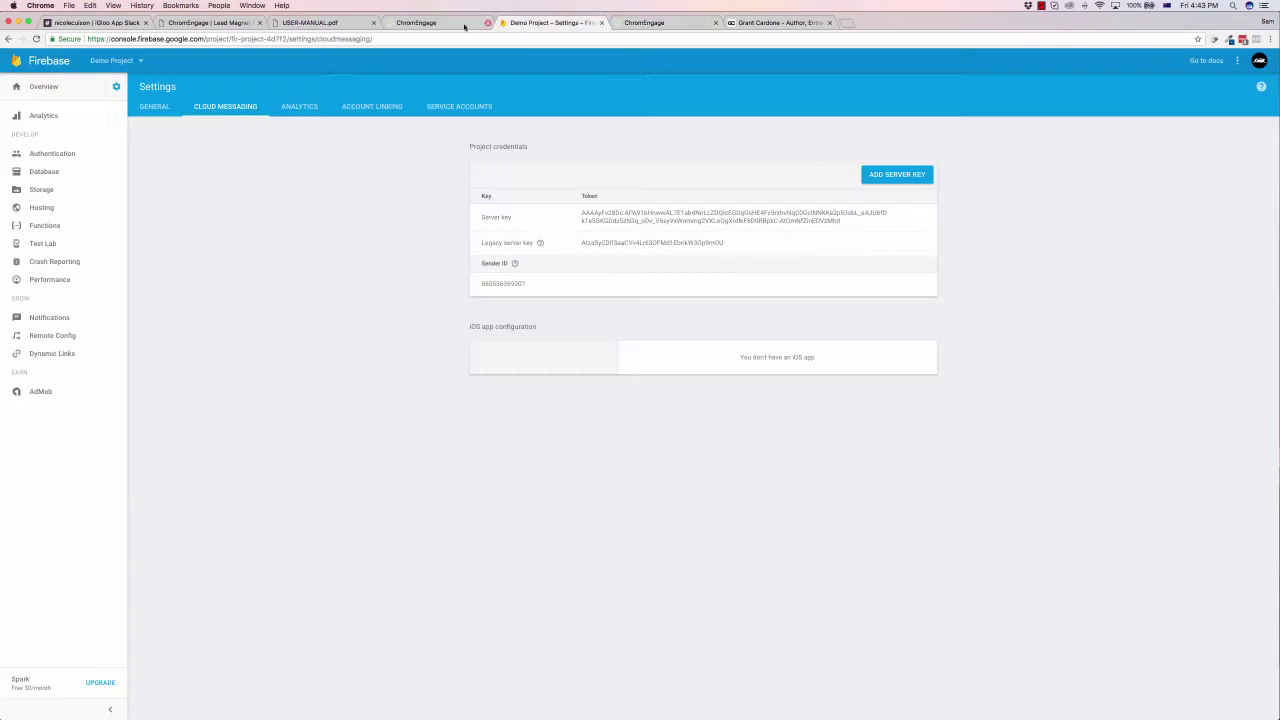
click(461, 24)
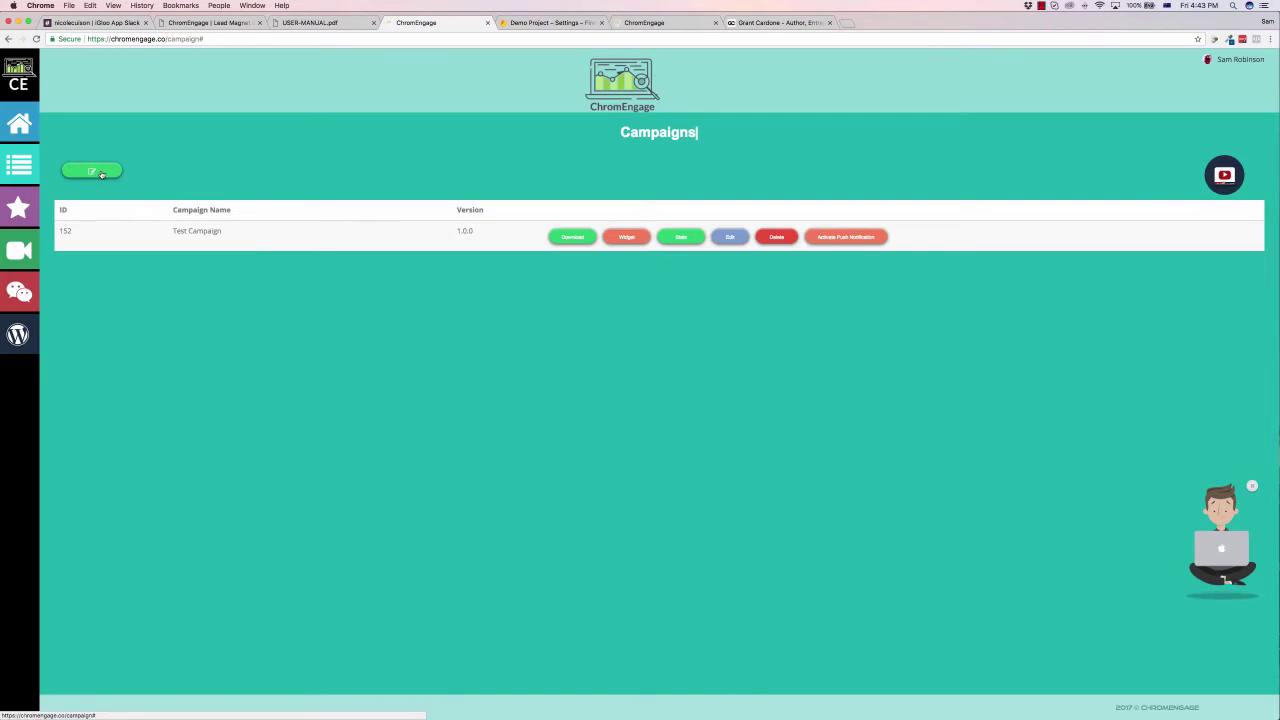
Step: Log back in with the account e-mail and the pasted account password
click(101, 174)
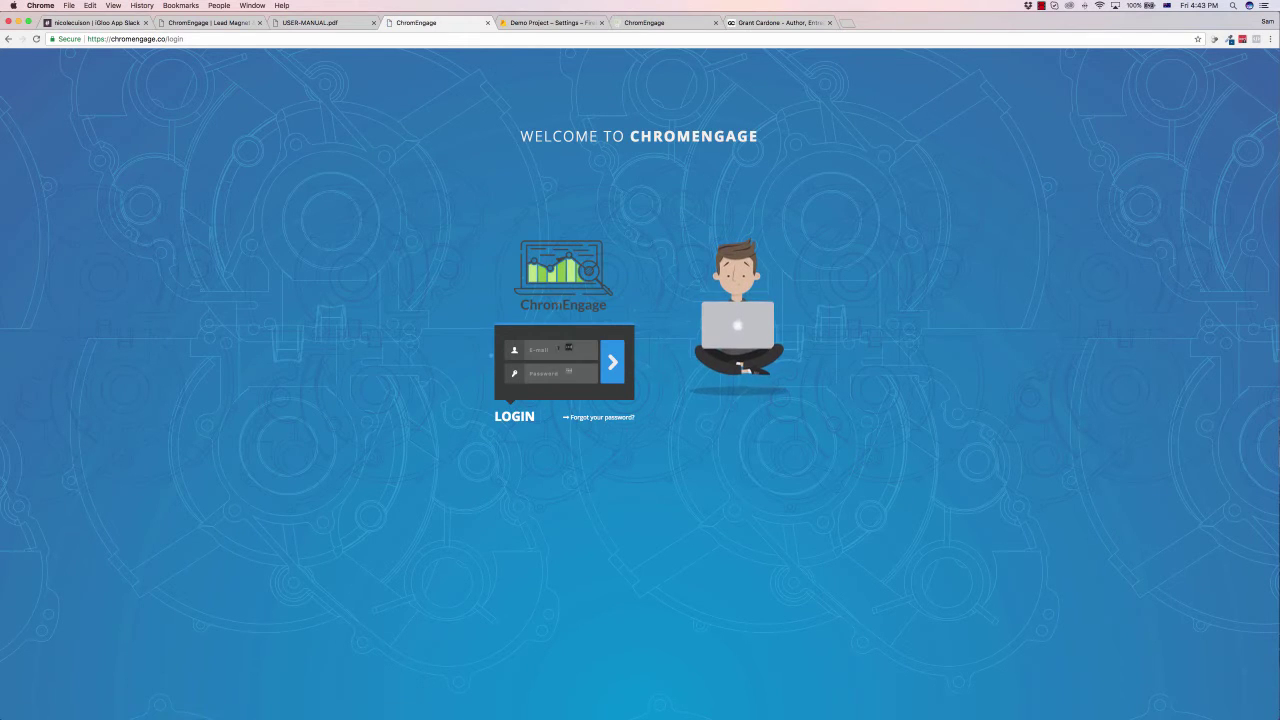
click(557, 349)
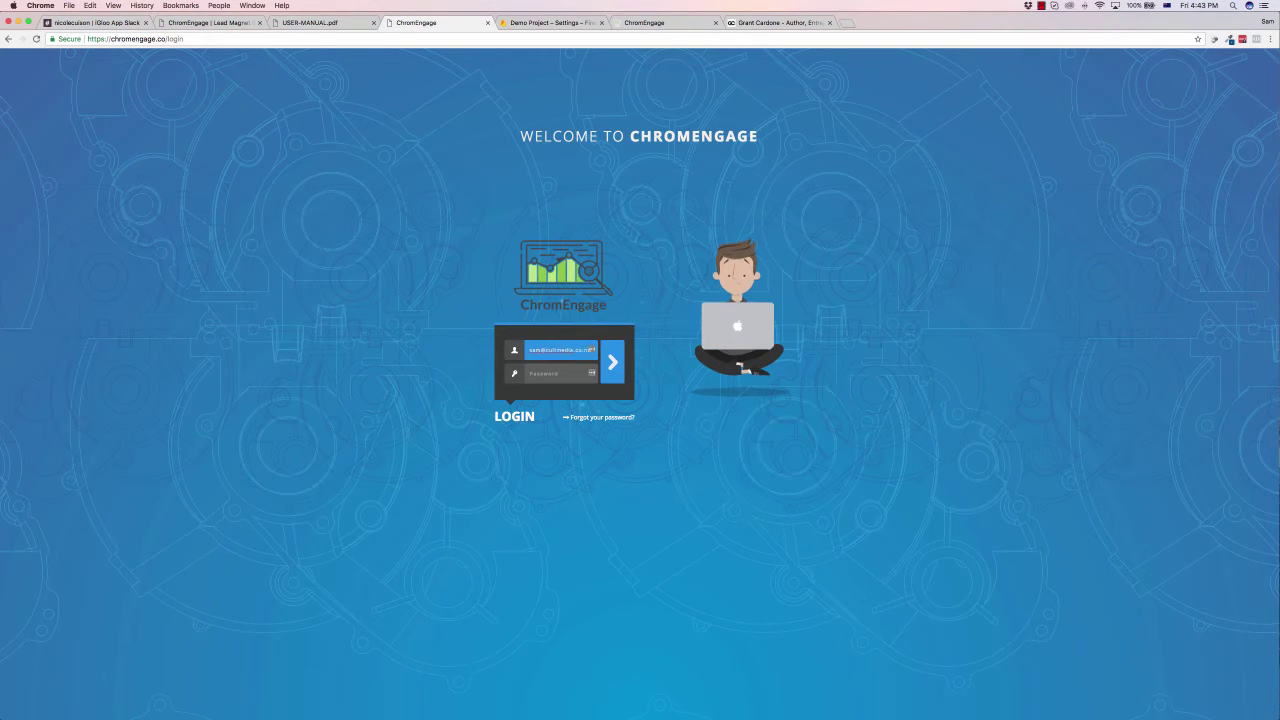
key(Tab)
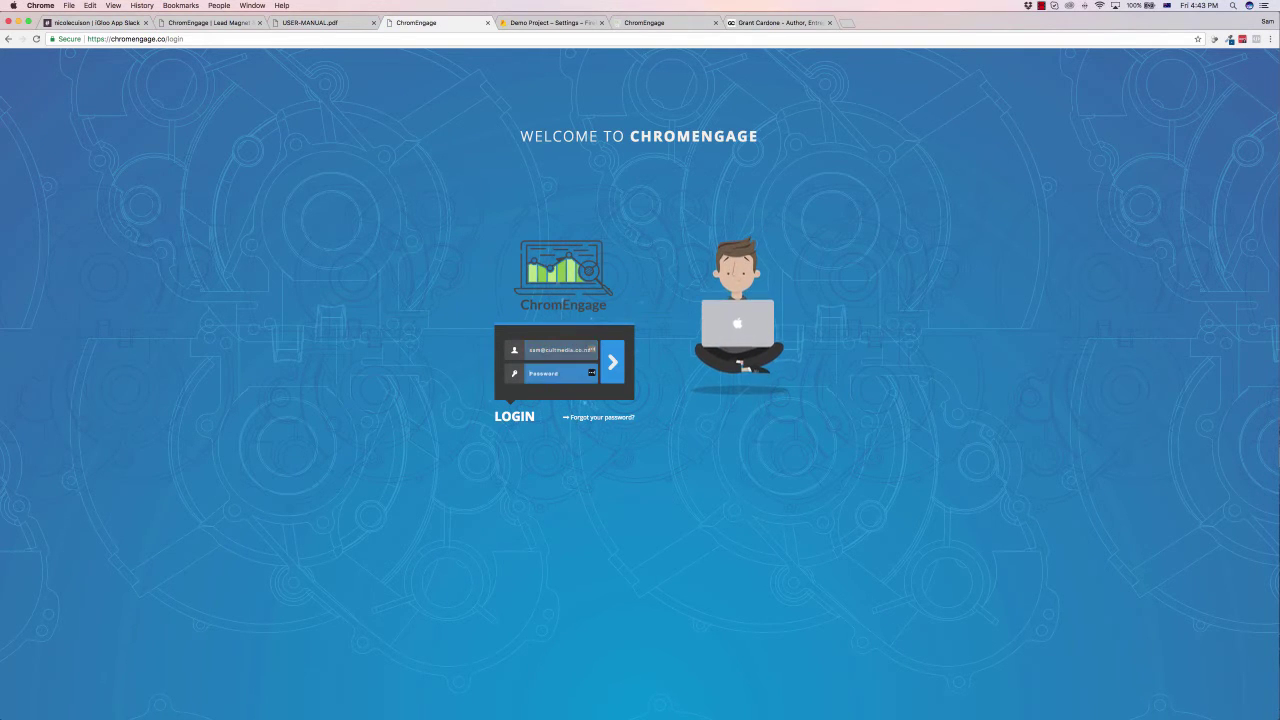
key(super+v)
click(611, 355)
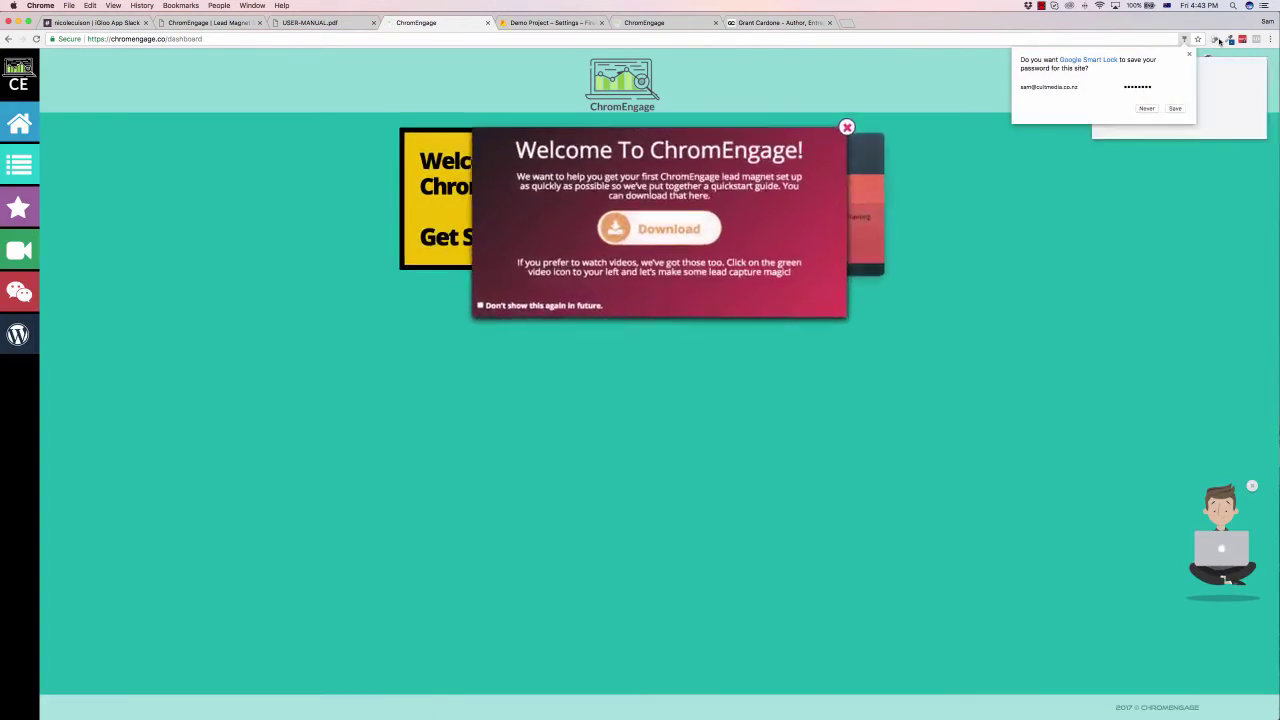
Step: Dismiss both save-password prompts and close the Welcome popup
click(1189, 54)
click(1193, 125)
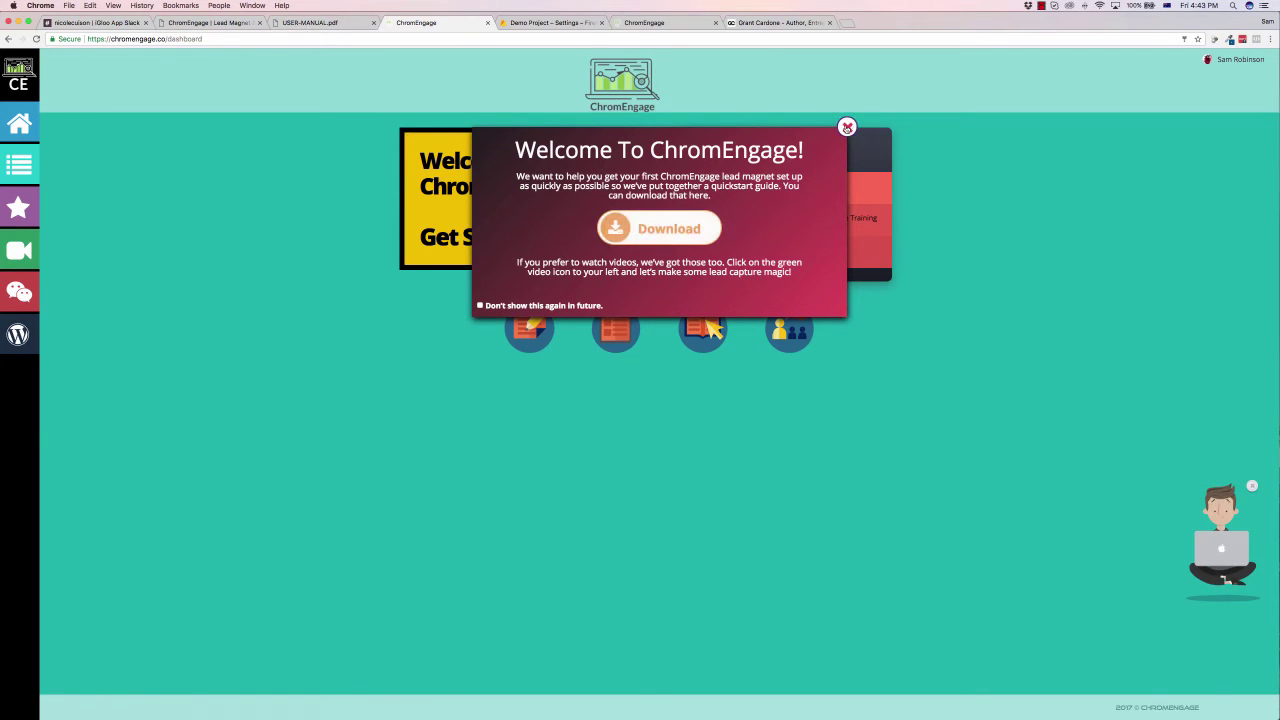
click(847, 127)
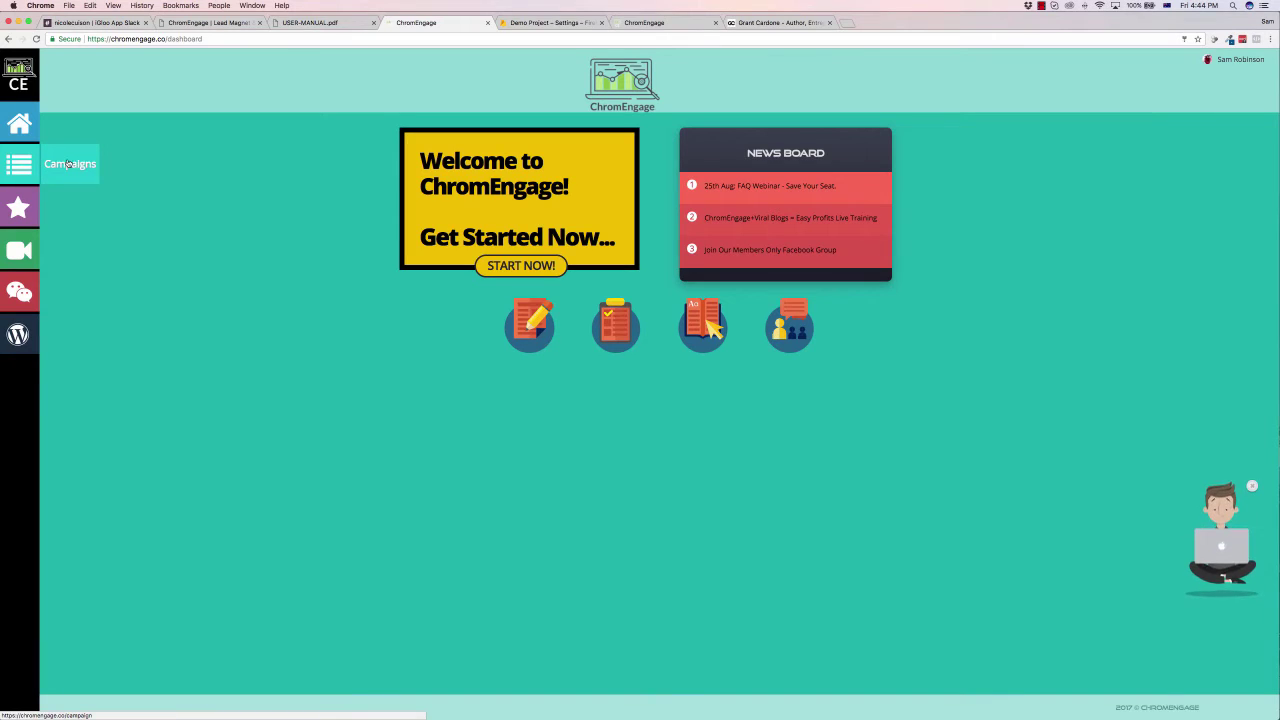
Step: Start a new campaign named 'Demo 1' with extension name 'Demo Campaign'
click(68, 163)
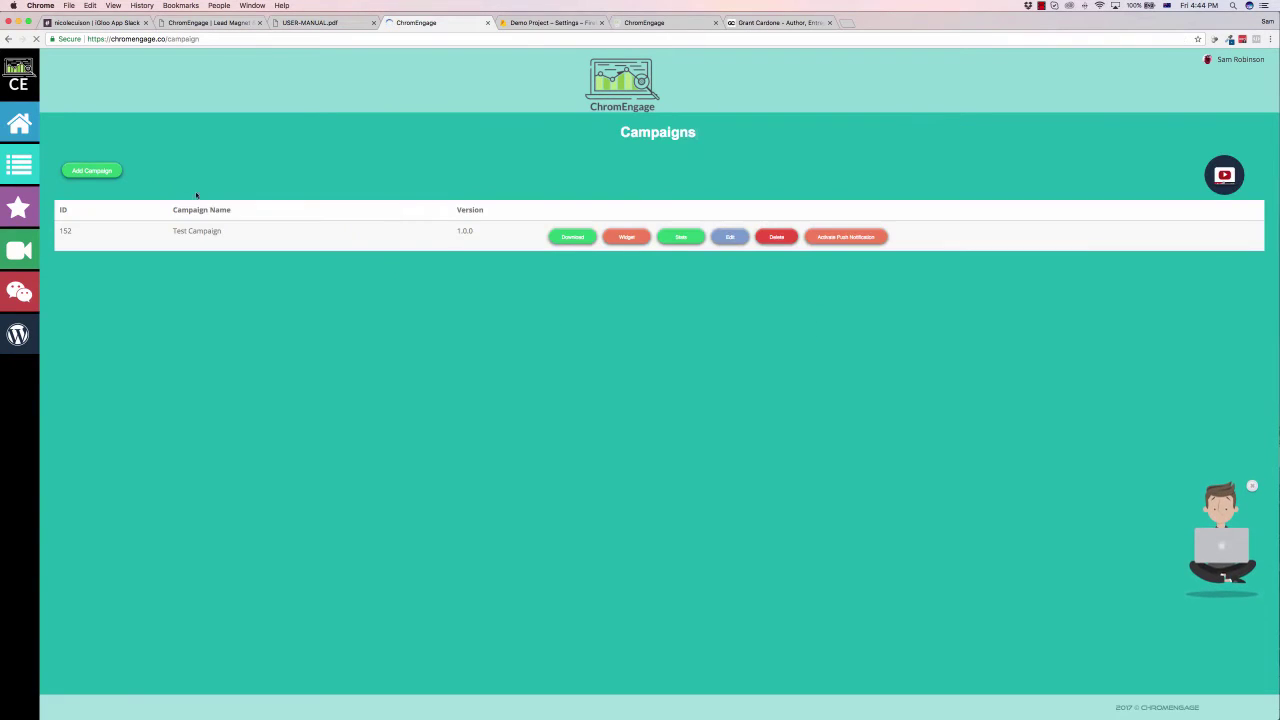
click(108, 174)
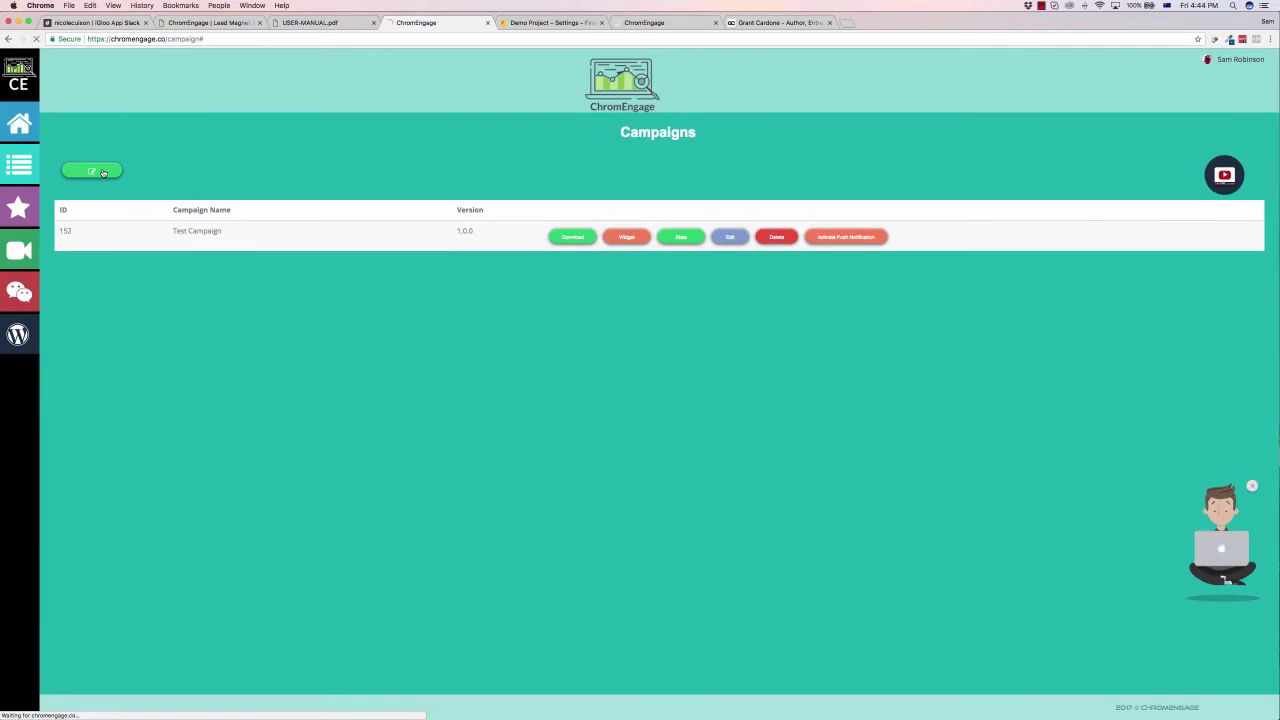
scroll(634, 194, down, 5)
scroll(634, 194, up, 5)
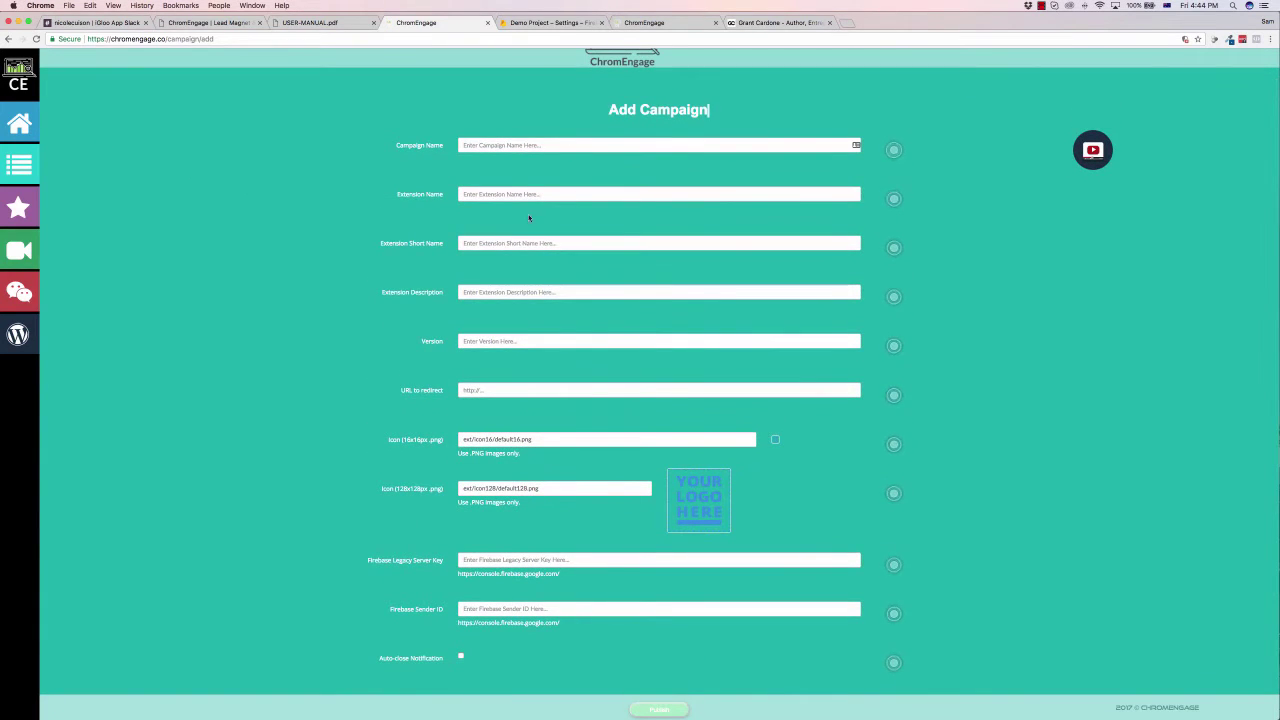
click(505, 145)
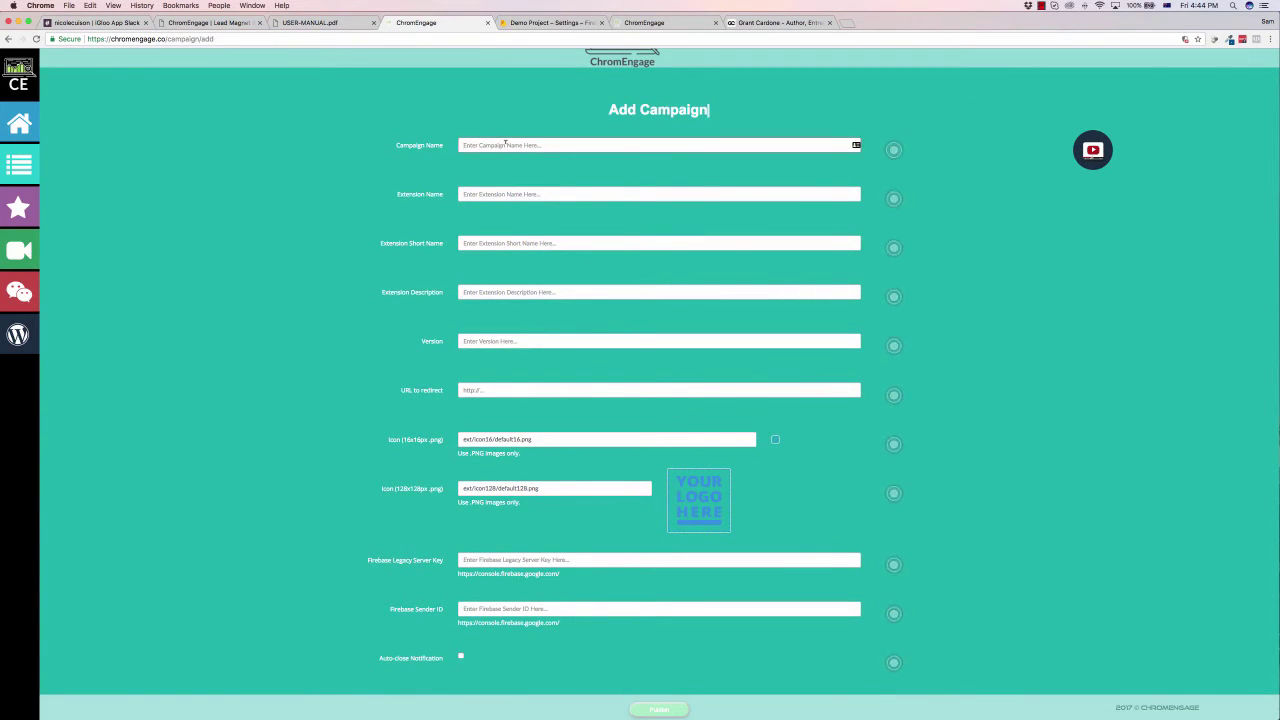
text(Demo 1)
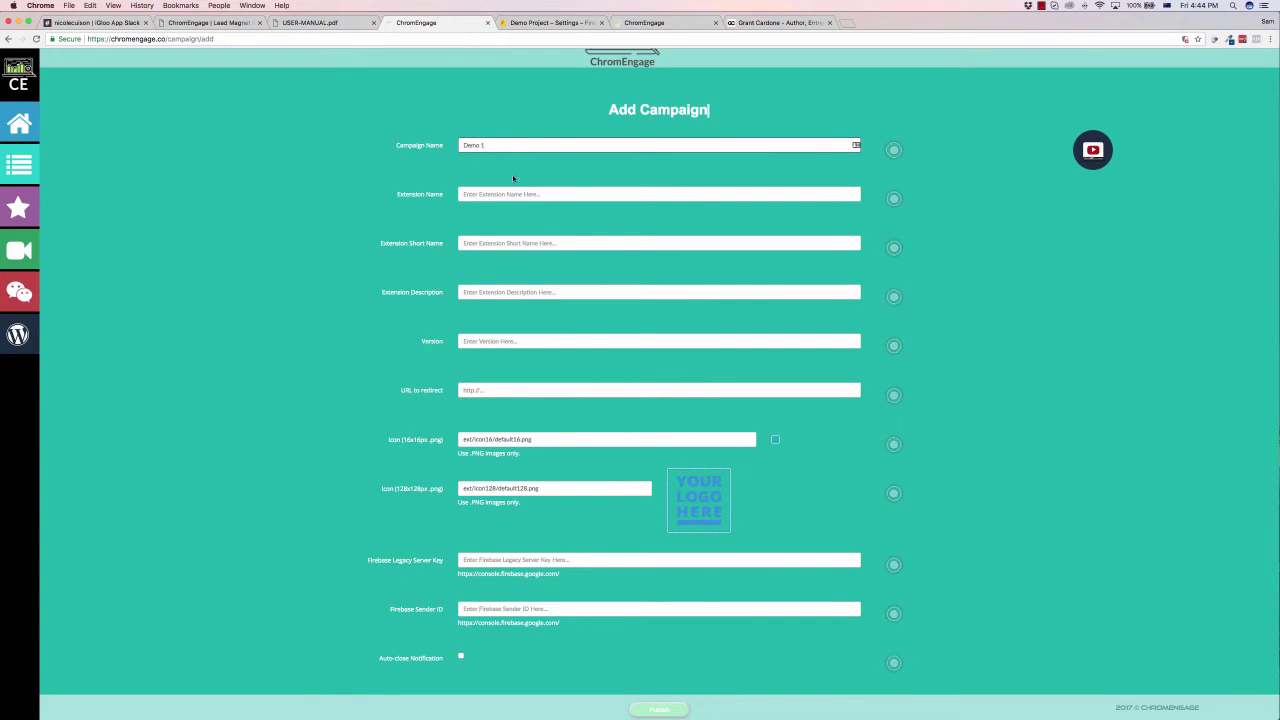
click(503, 193)
text(Demo Campaign)
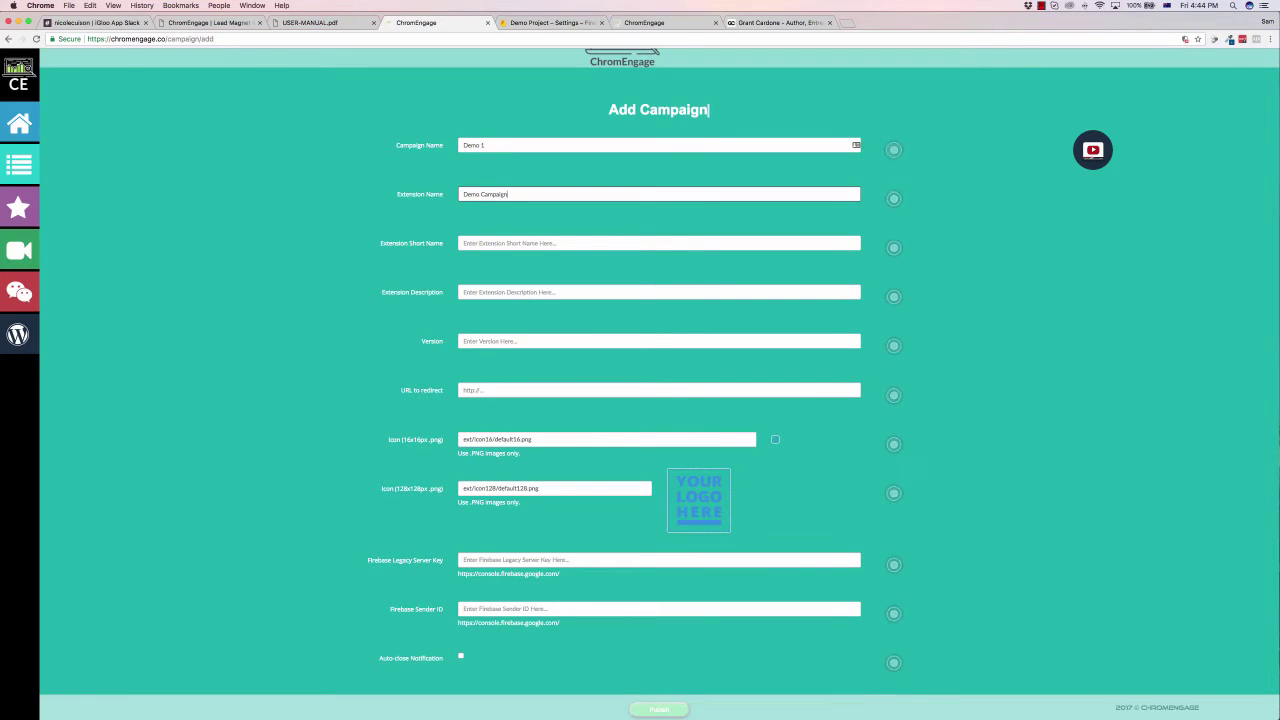
Step: Set short name SamsPreviews and description 'Notifications about the hottest news on my website.'
click(510, 243)
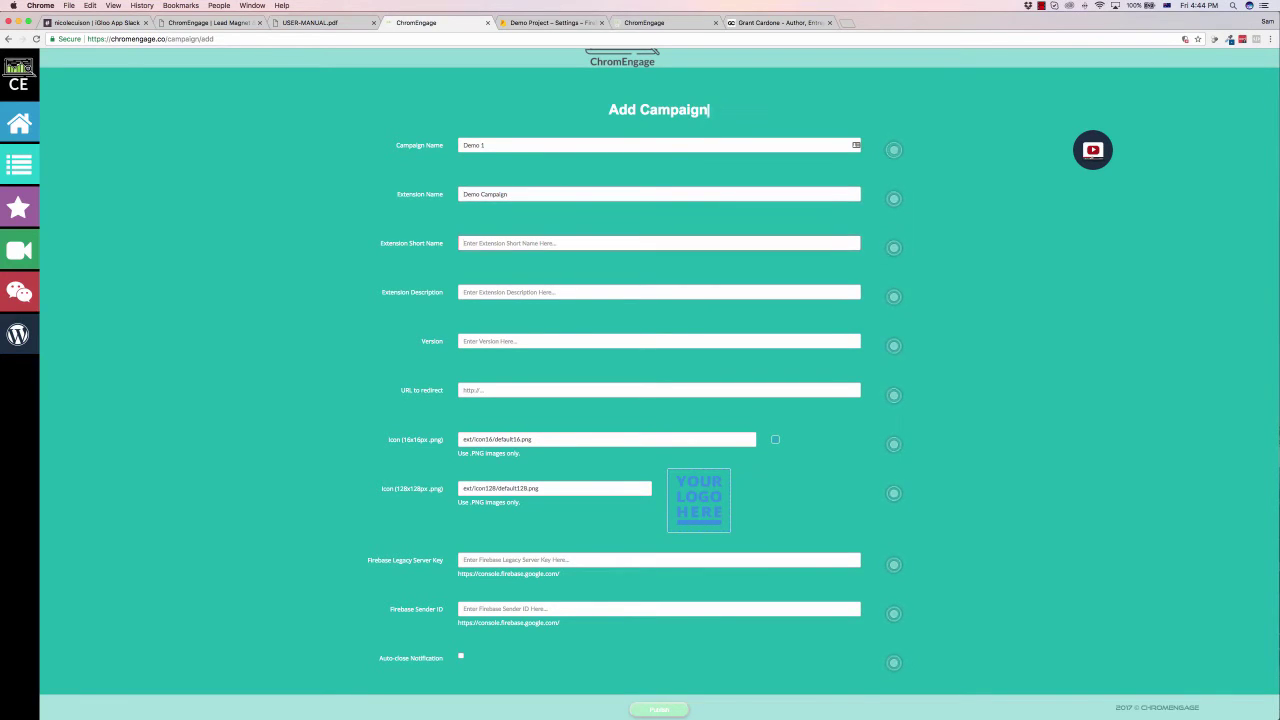
click(527, 243)
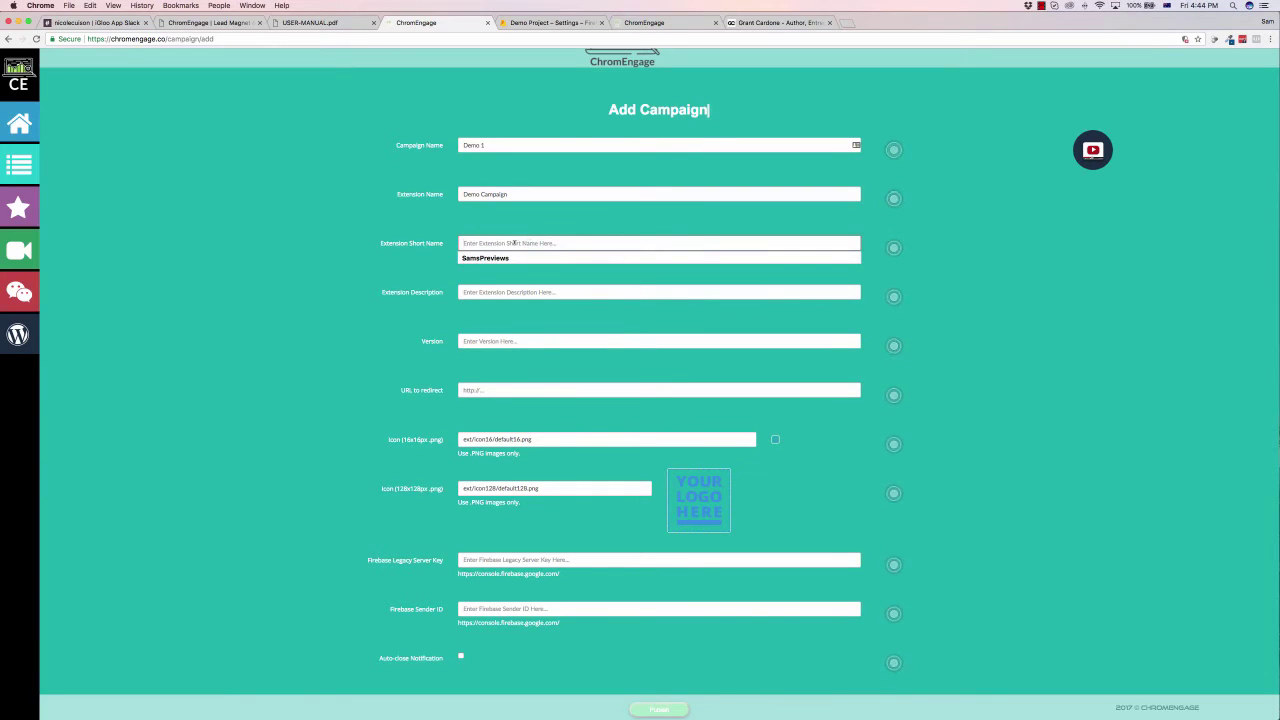
key(Down)
key(Return)
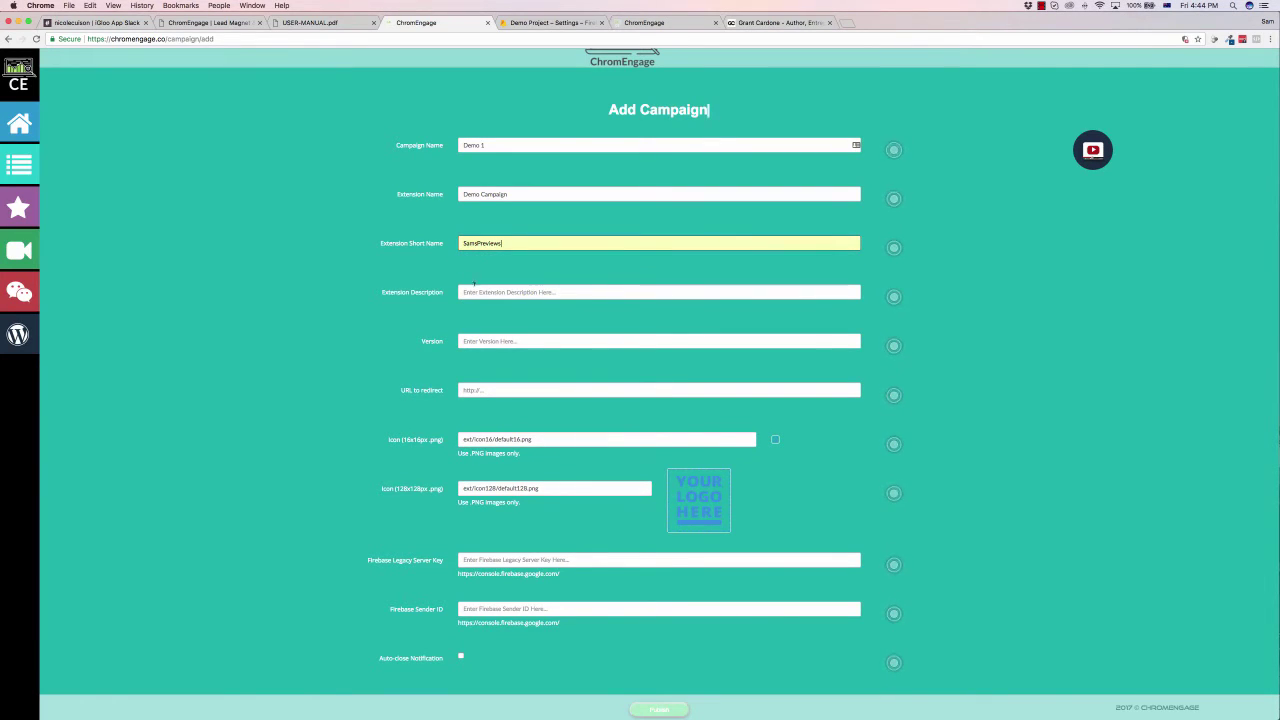
click(497, 292)
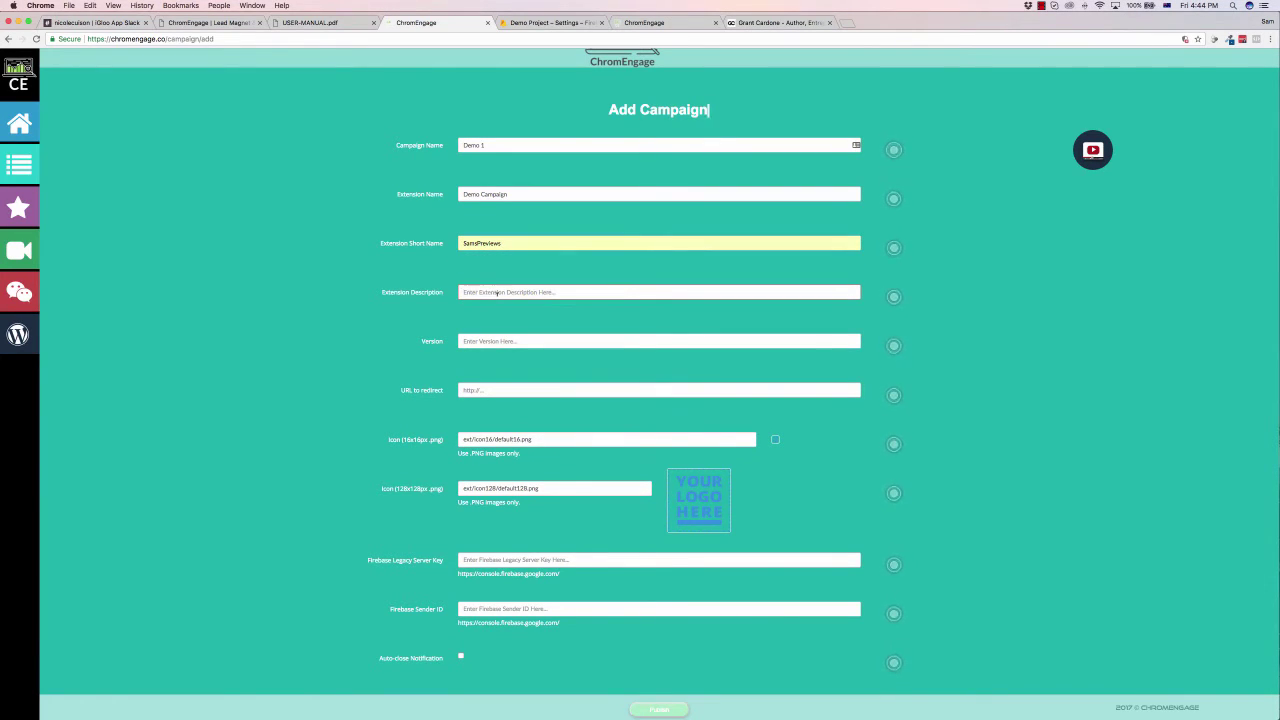
text(Notifications about)
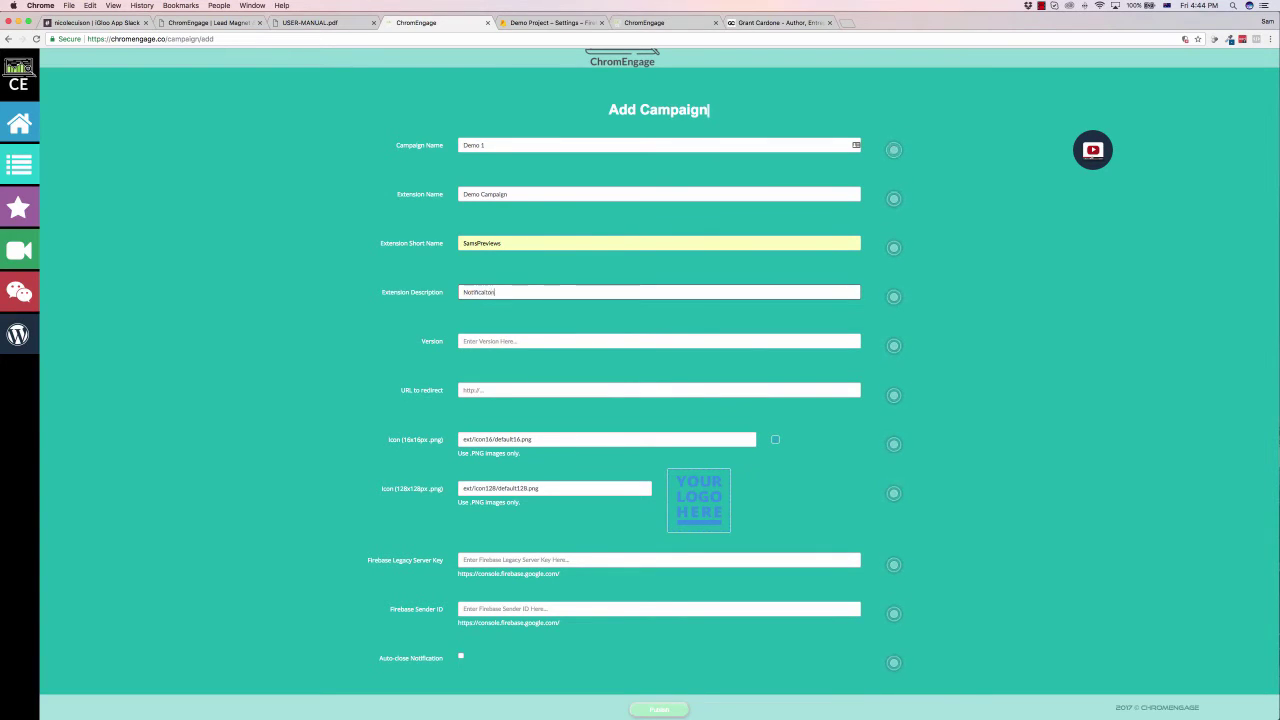
text( the hottest news on my website.)
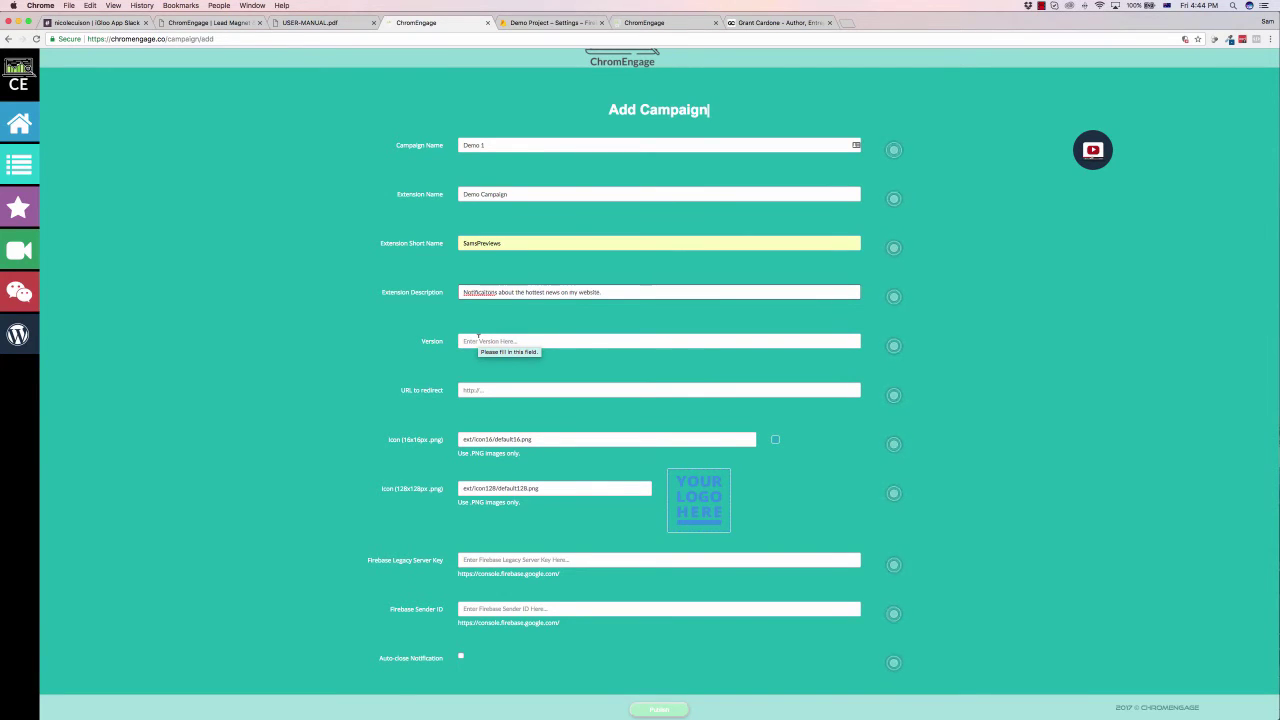
click(479, 341)
text(1.0.0)
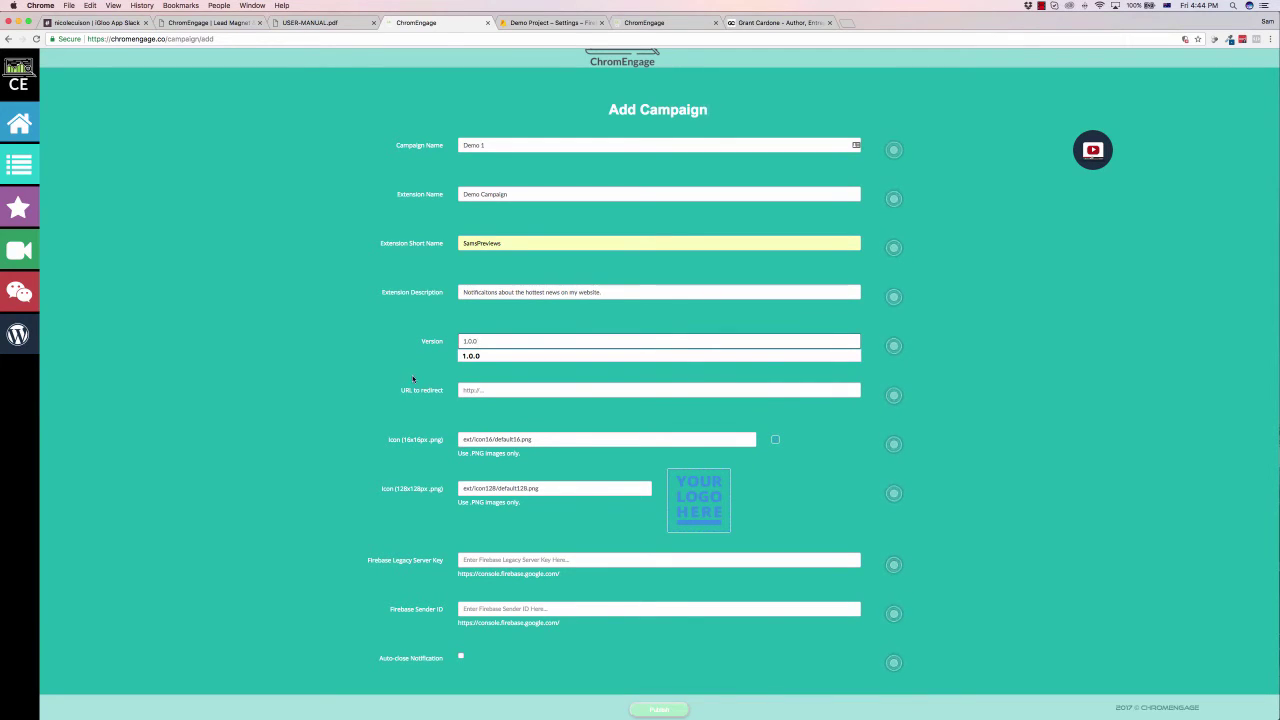
key(Tab)
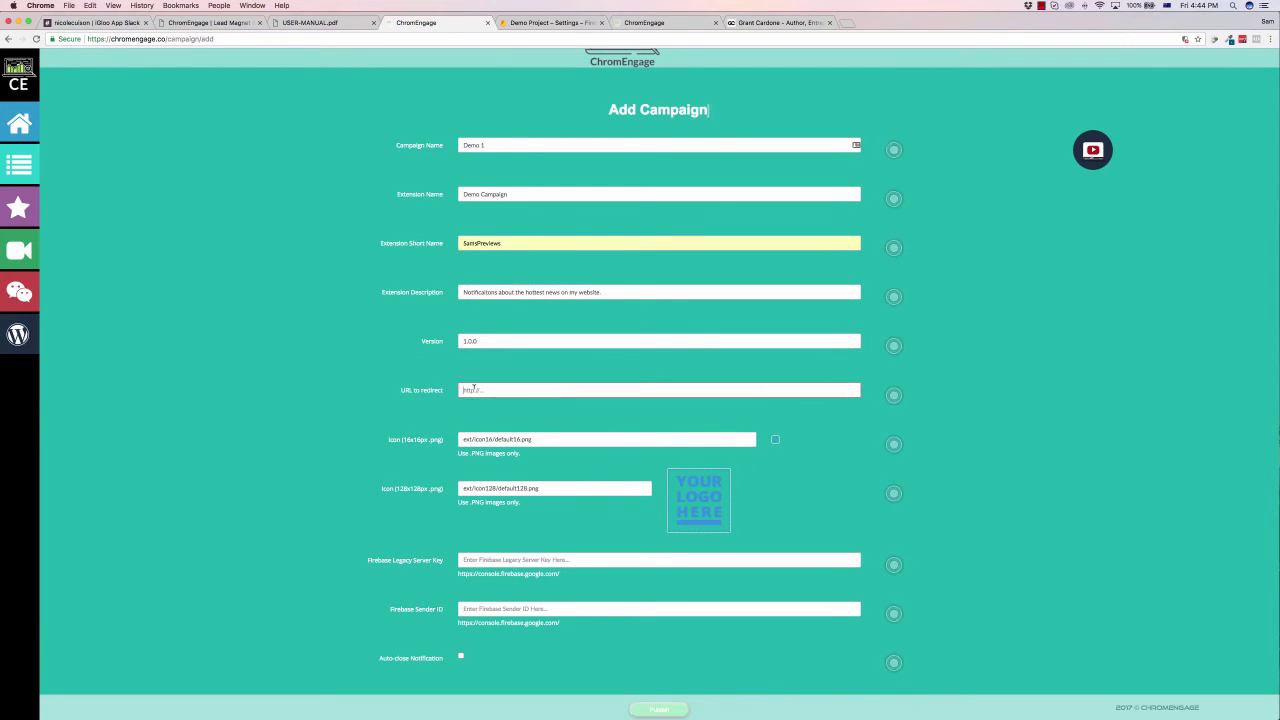
click(528, 405)
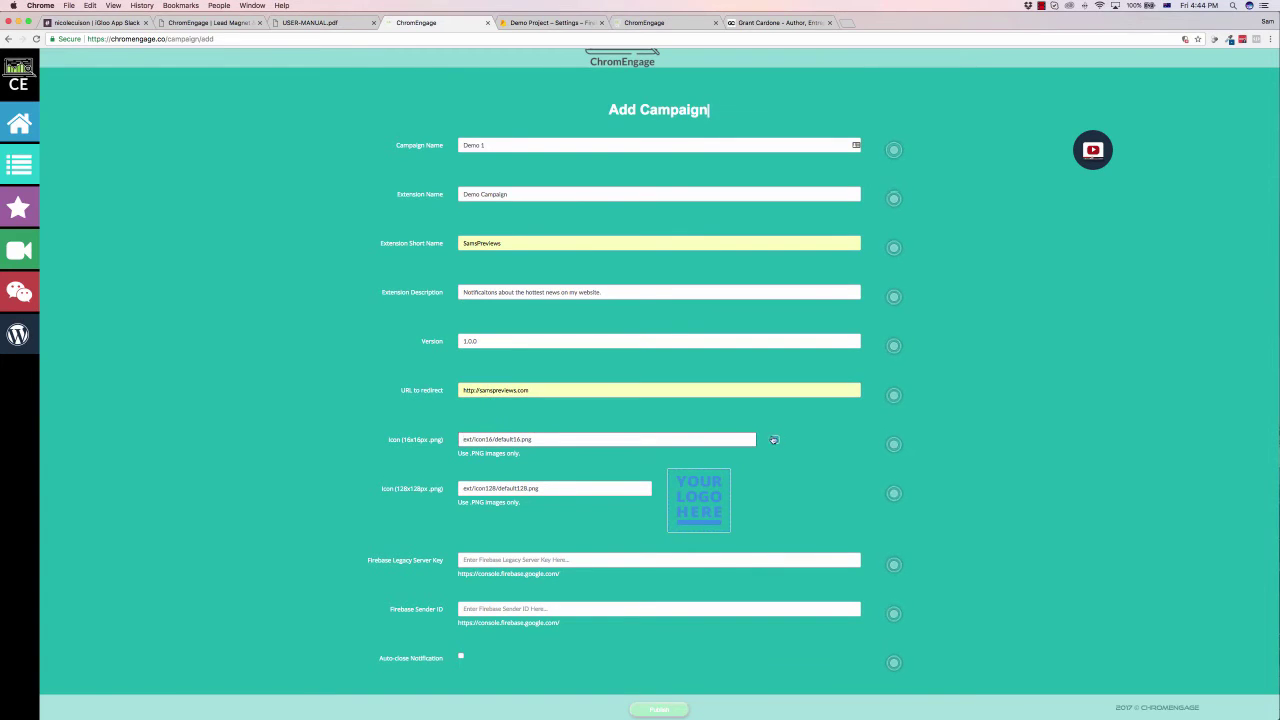
Step: Replace the placeholder logo with SMP-B.png from the Logo folder
click(702, 487)
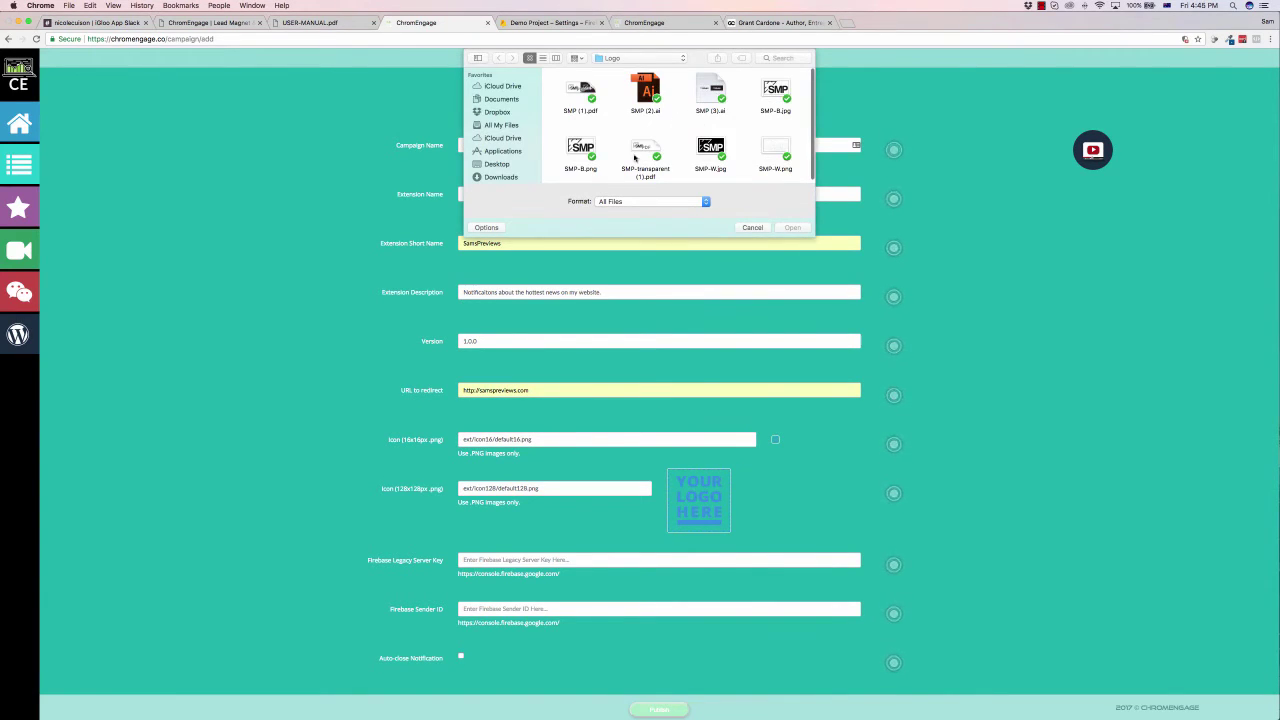
double_click(580, 150)
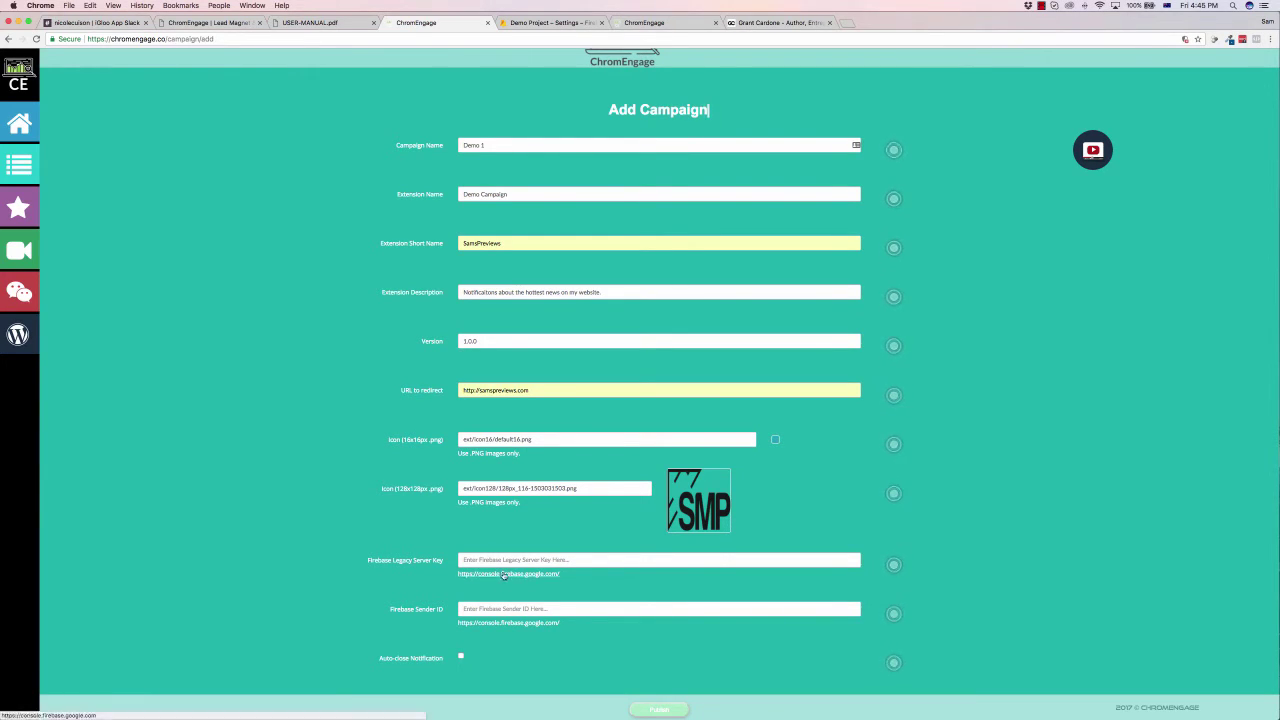
click(498, 574)
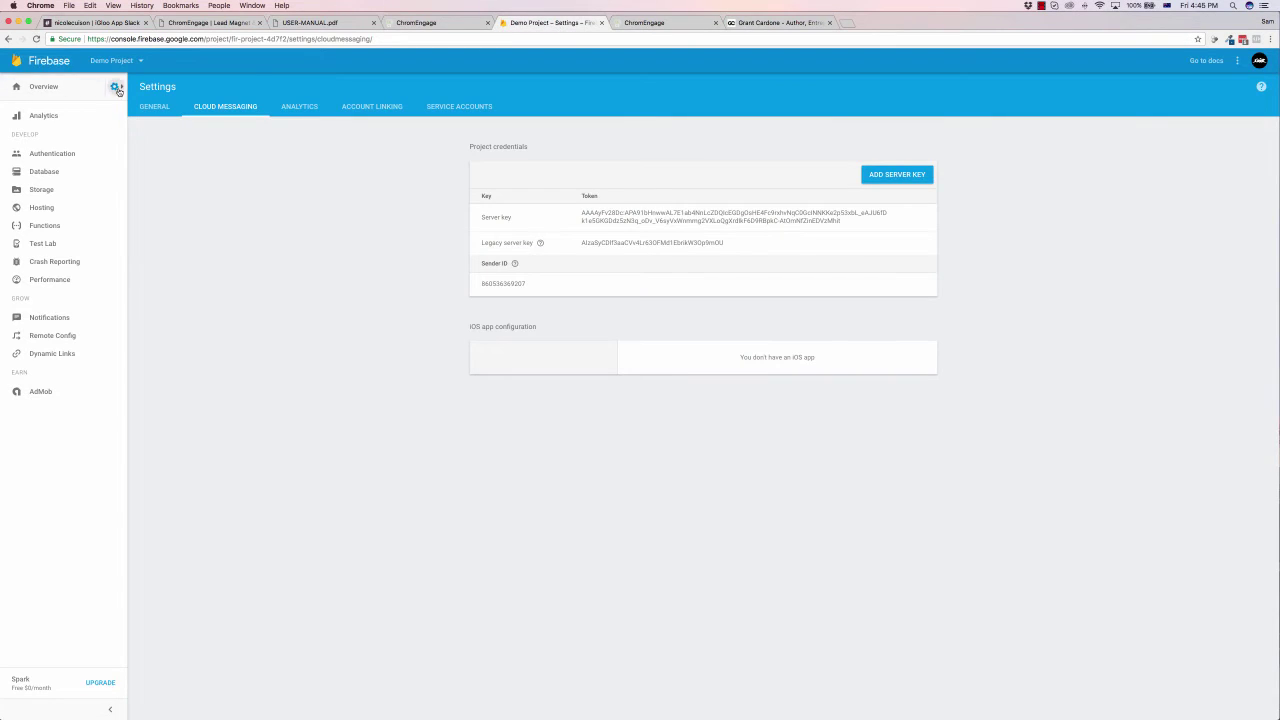
click(116, 87)
click(234, 149)
Step: Copy the Firebase legacy server key into the campaign's Legacy Server Key field
click(430, 22)
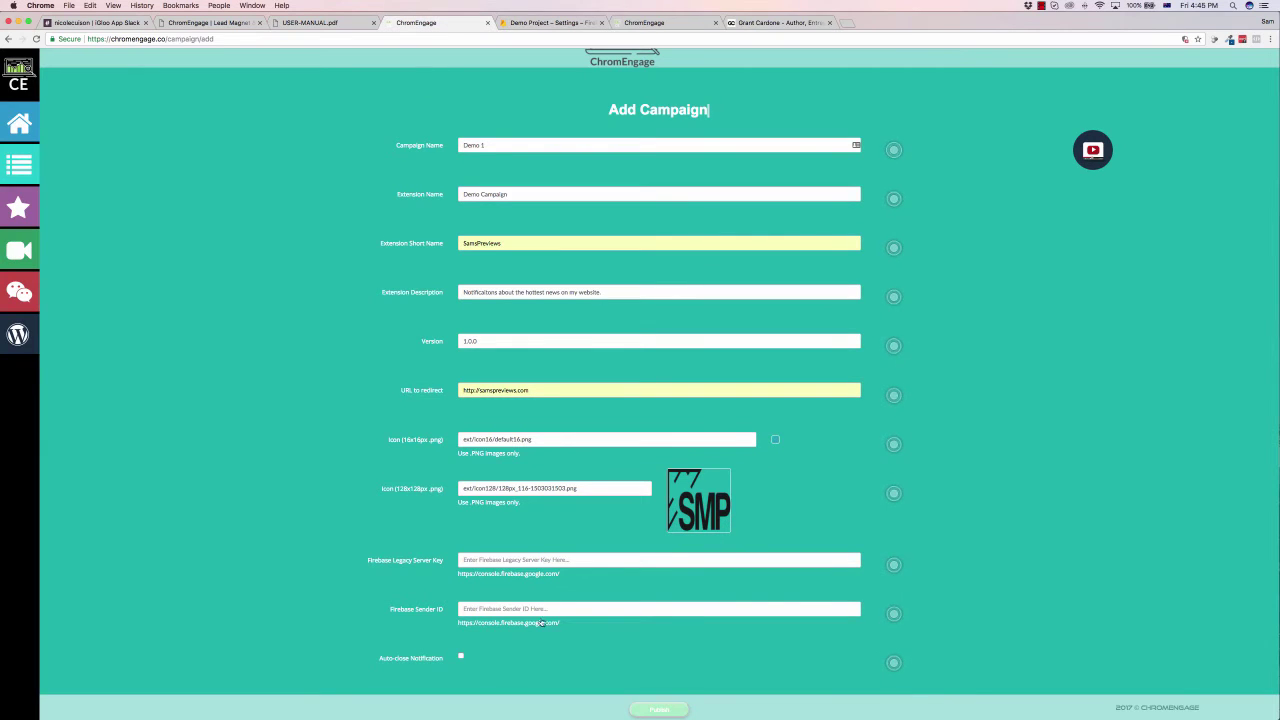
click(553, 22)
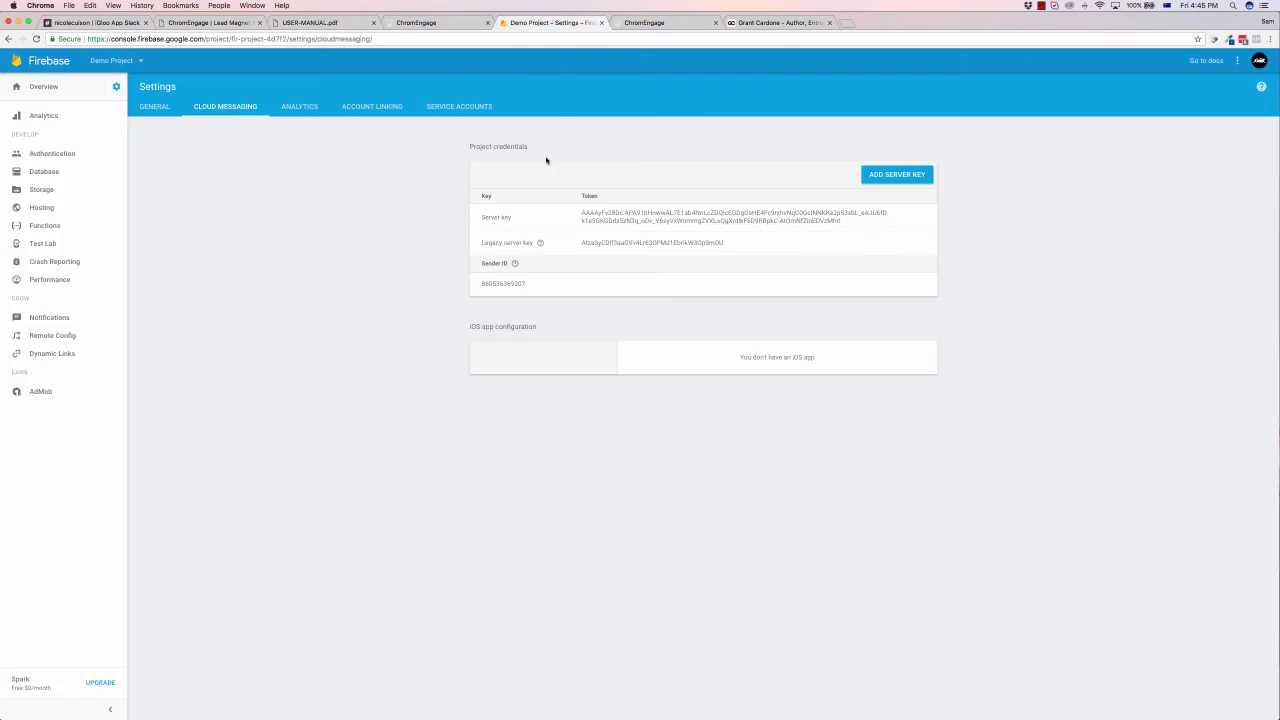
click(731, 245)
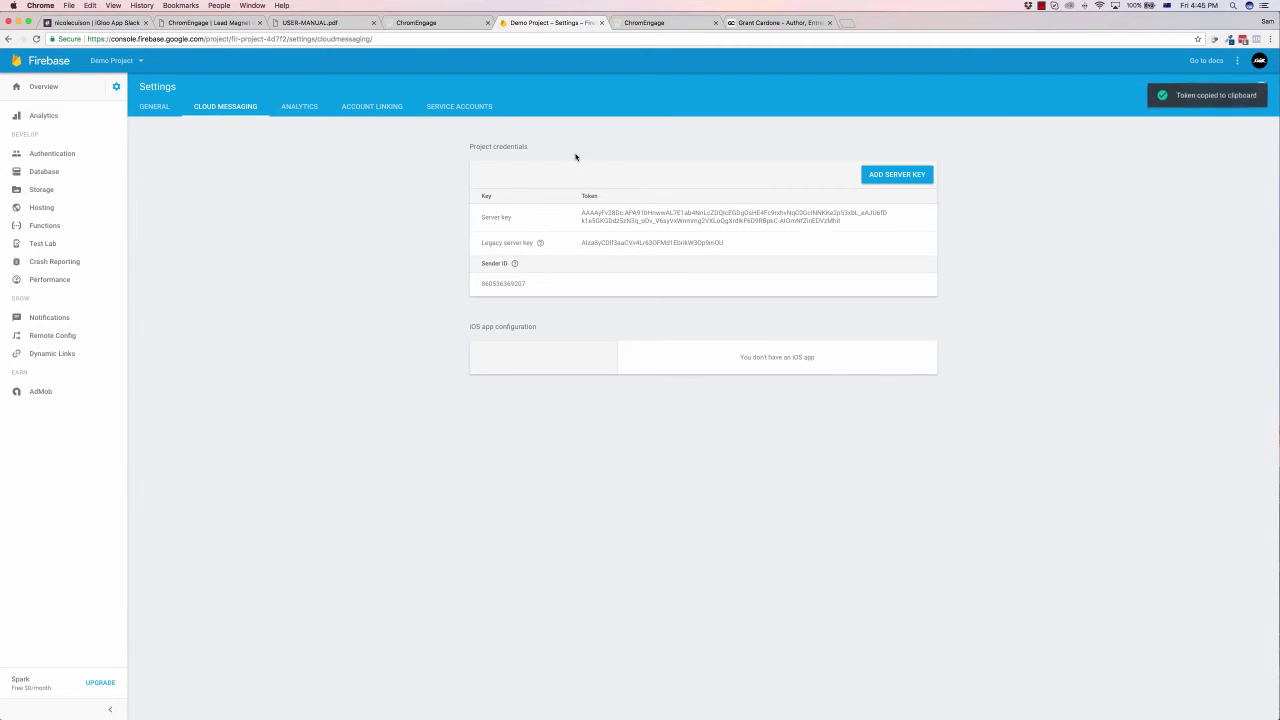
click(413, 22)
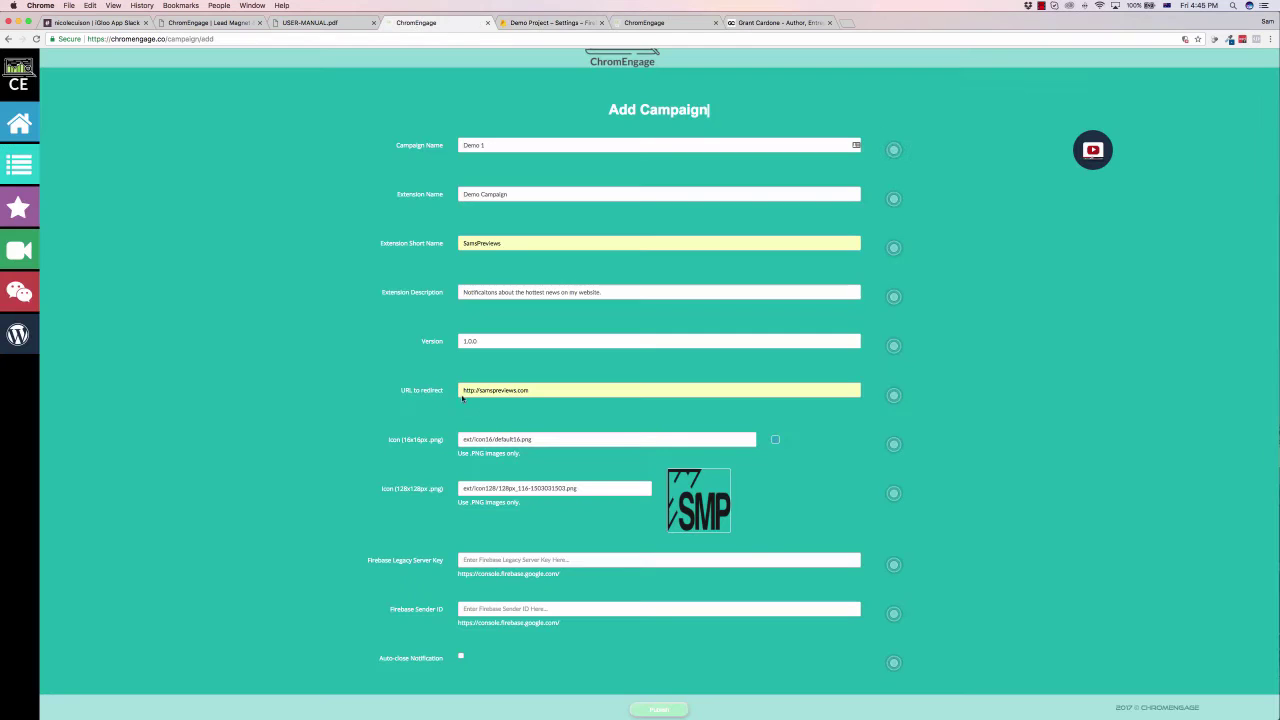
click(507, 560)
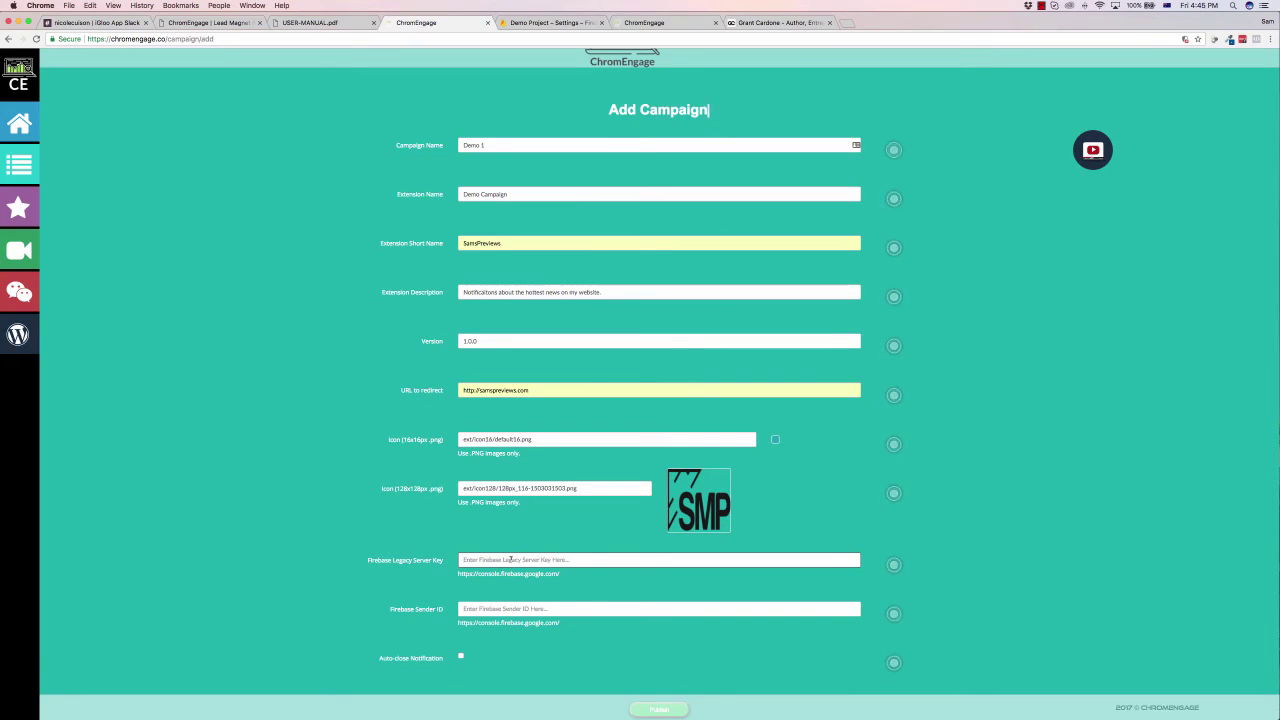
key(super+v)
Step: Copy the Firebase Sender ID into the campaign's Sender ID field
click(557, 22)
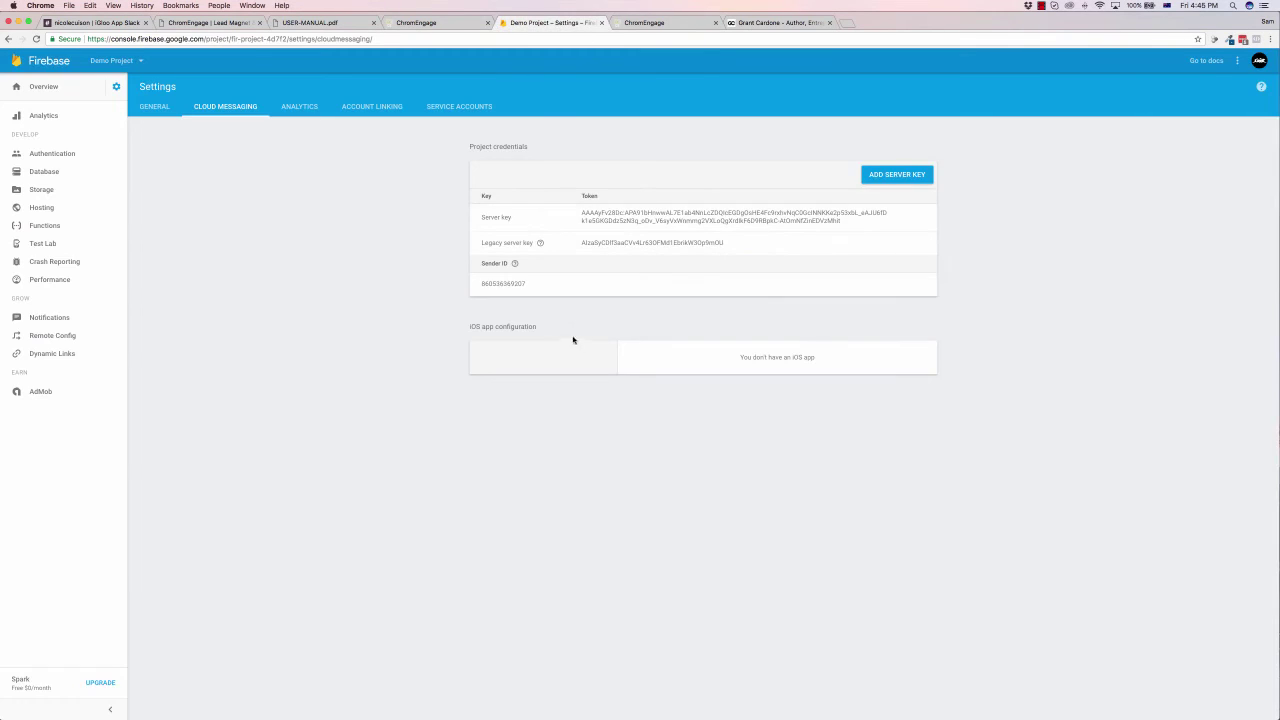
click(533, 286)
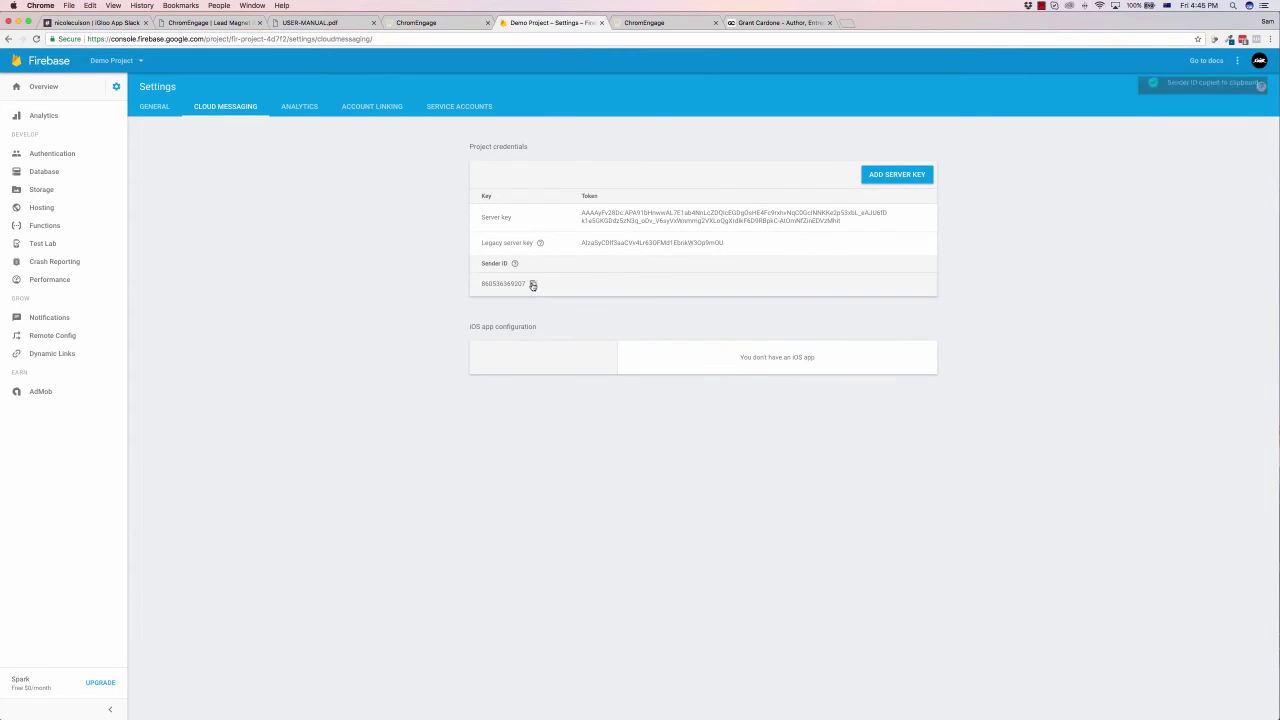
click(420, 22)
click(509, 608)
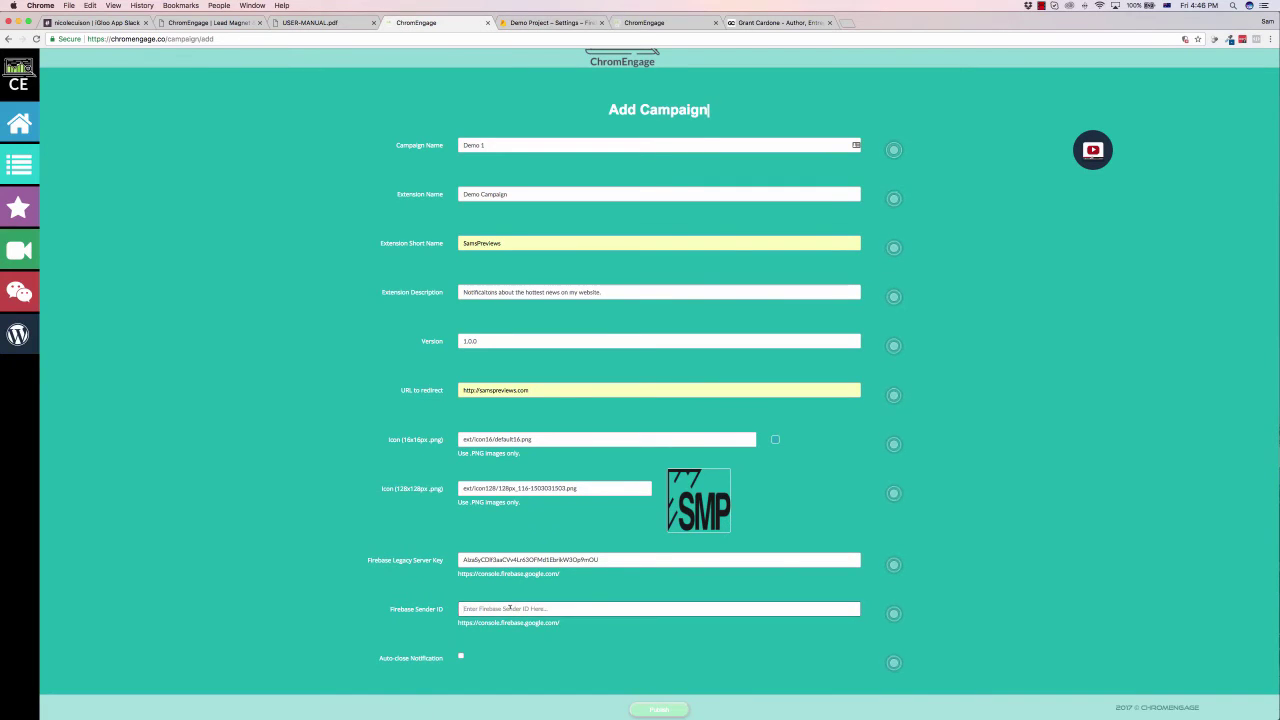
key(super+v)
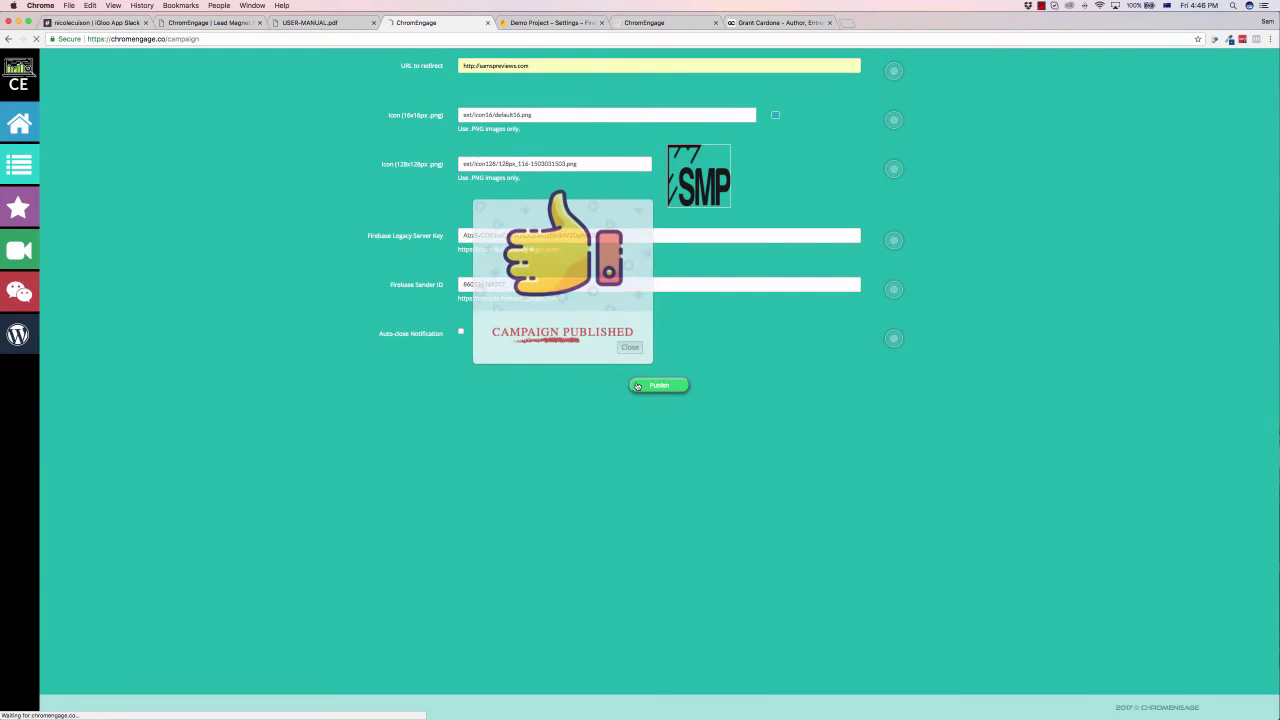
Step: Publish Demo 1 (ID 153) and open its Widget settings
click(630, 348)
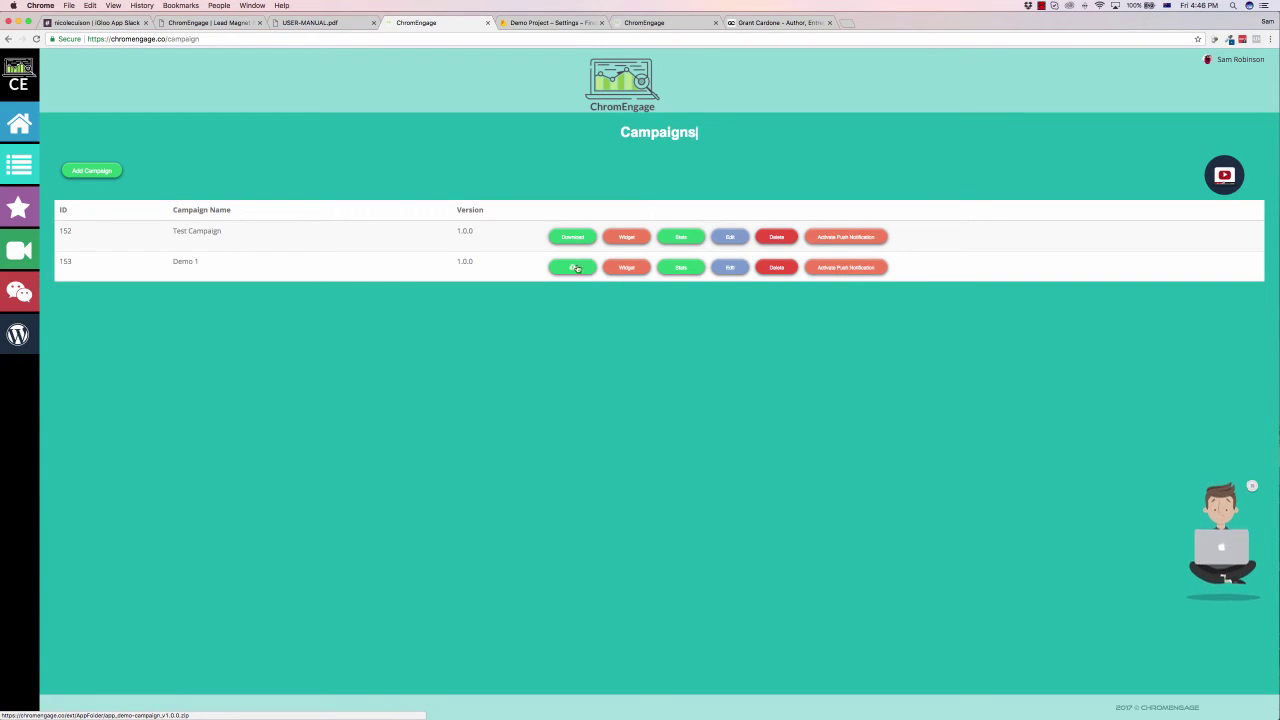
click(630, 268)
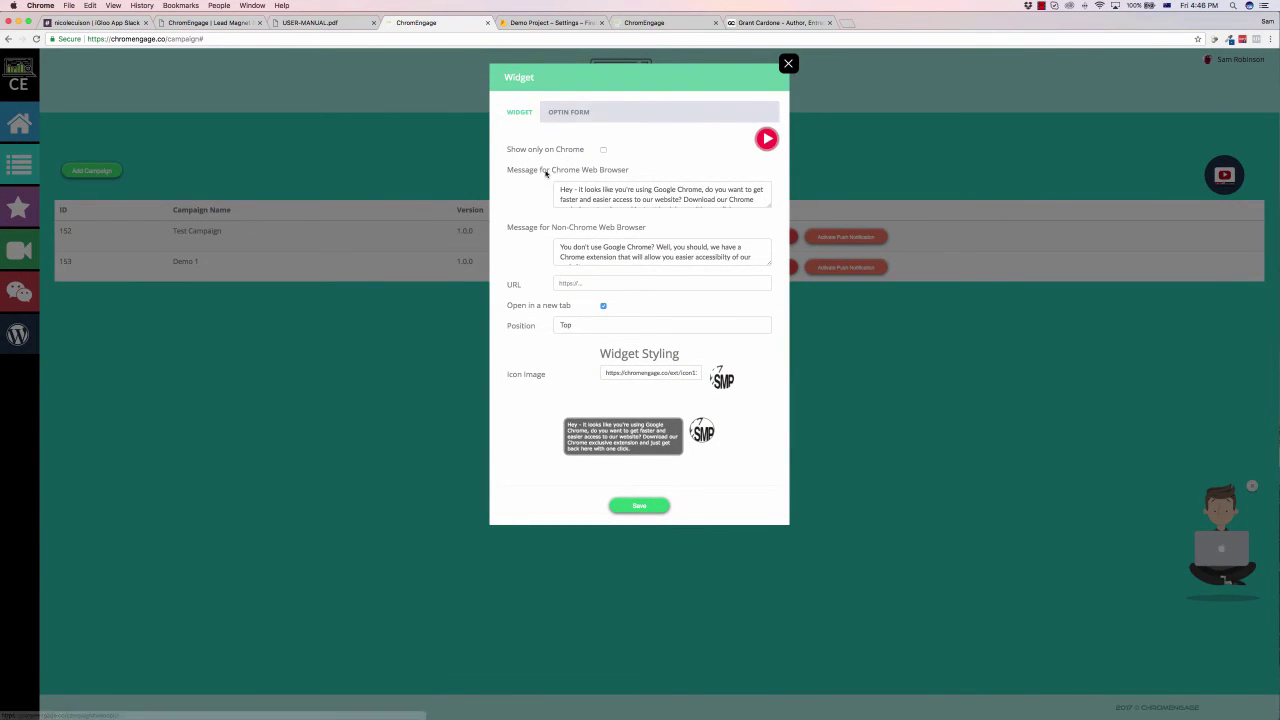
Step: Replace the Chrome browser widget message text with 'Hey just writing in a sample!'
click(561, 190)
drag(561, 190, 718, 214)
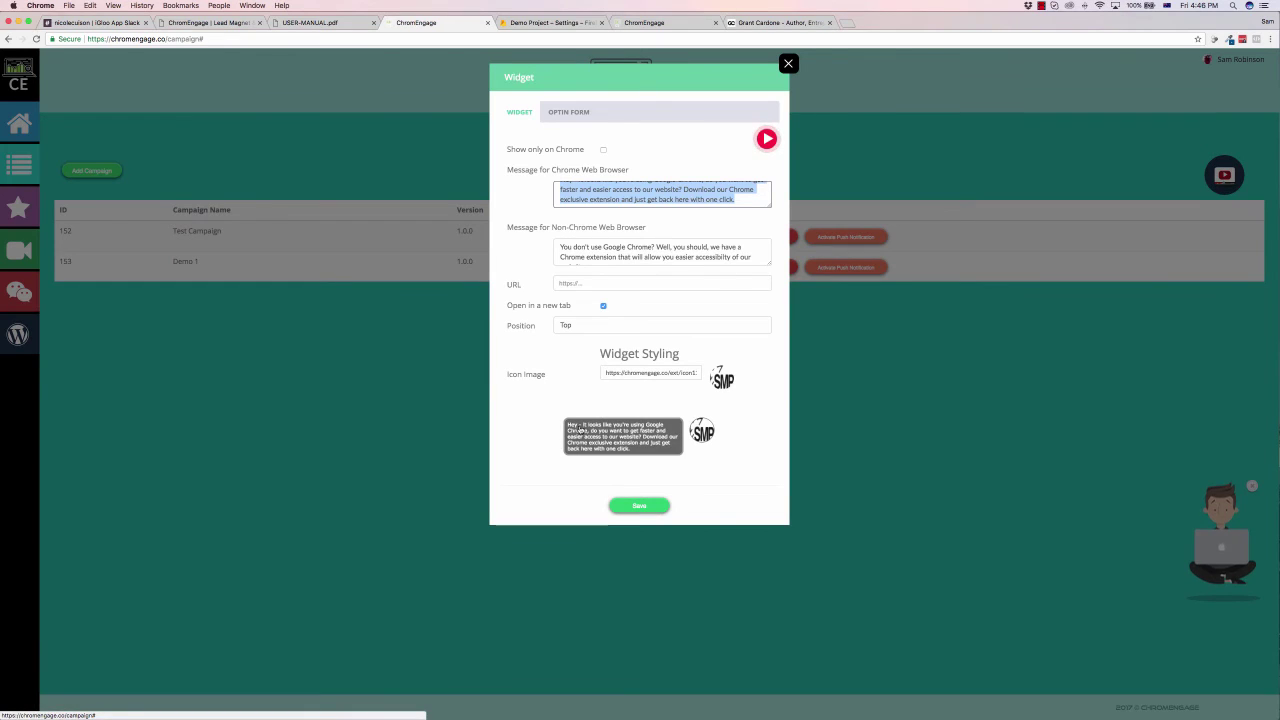
text(He)
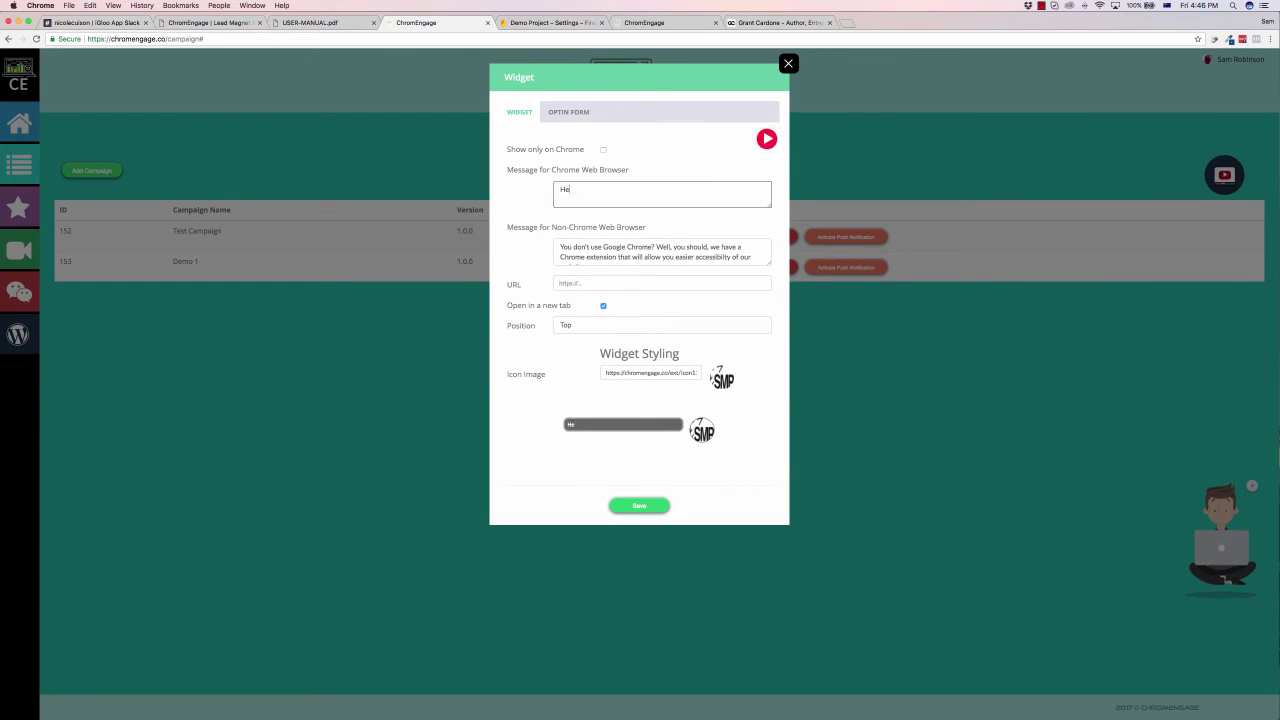
text(y just writing in a samp)
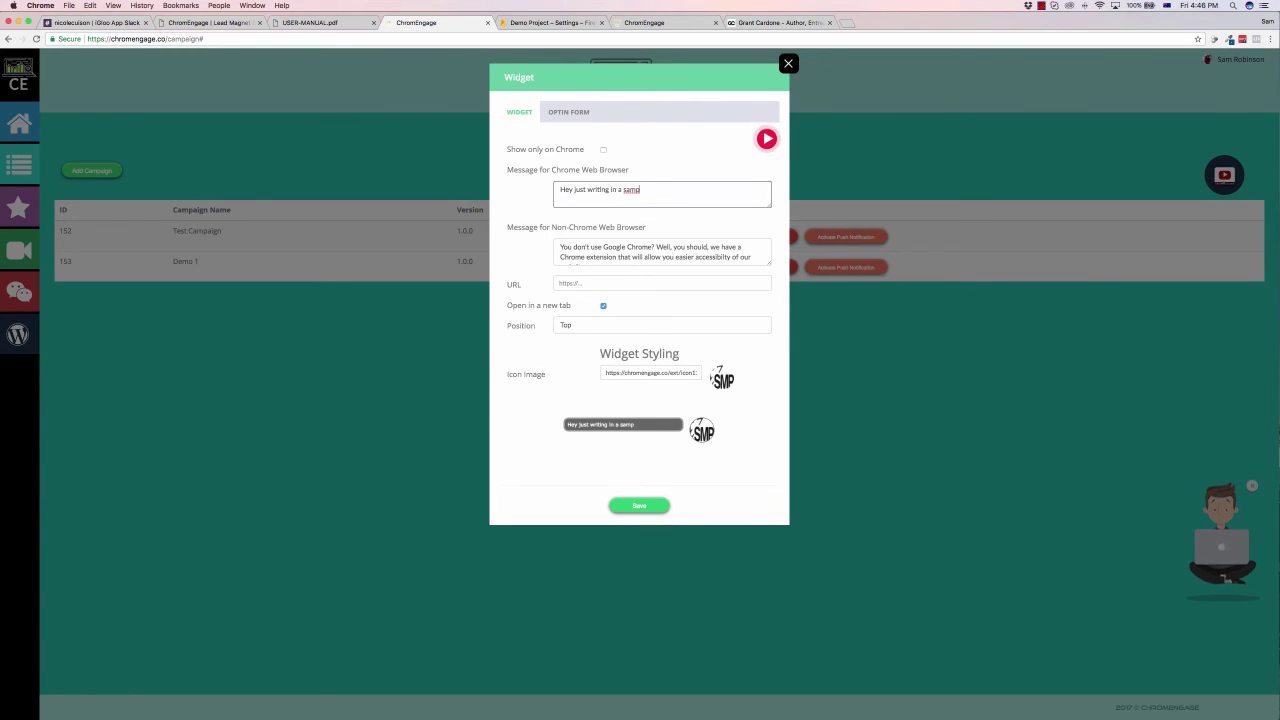
text(le!)
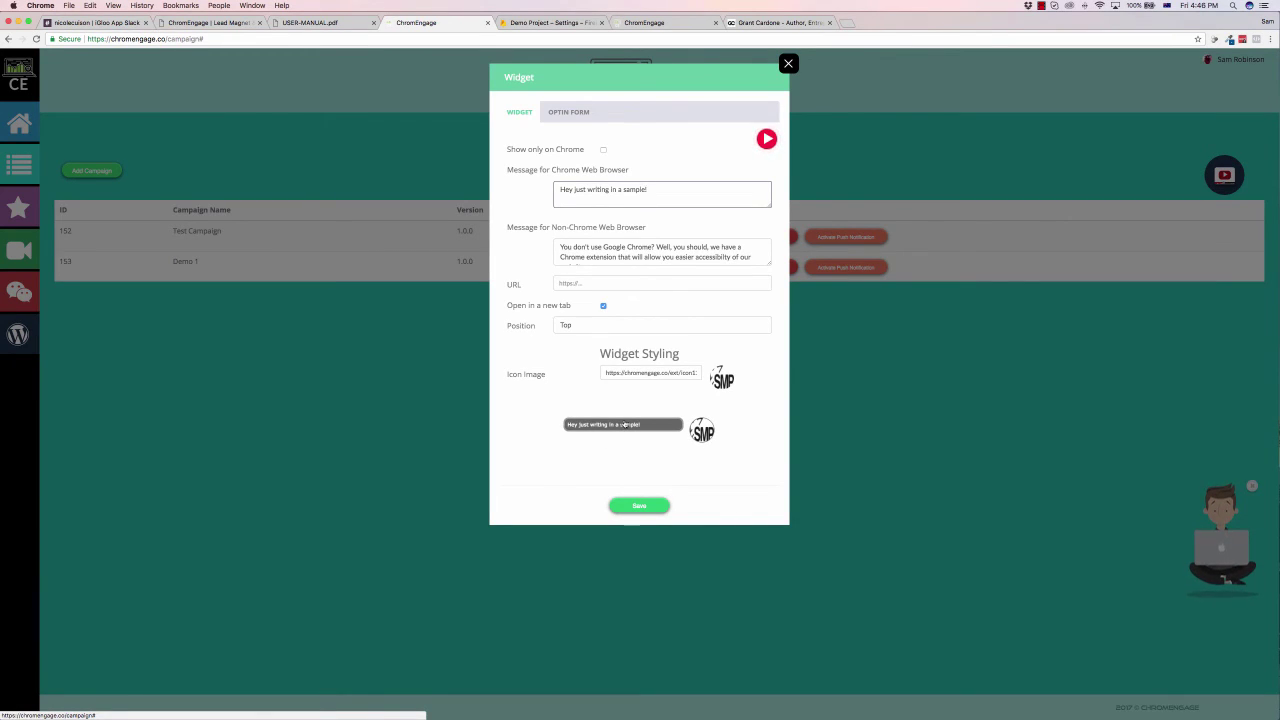
click(604, 247)
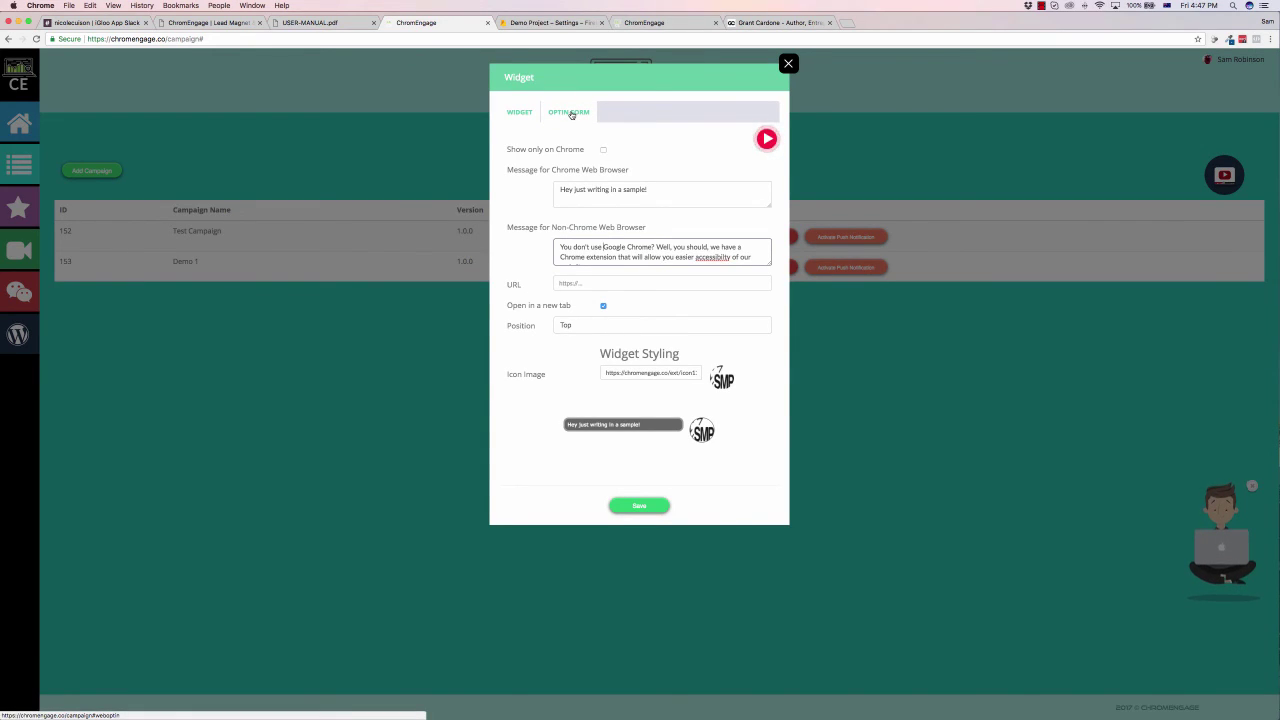
Step: Set the optin form Email Type to HTML and close the Demo 1 widget dialog
click(571, 114)
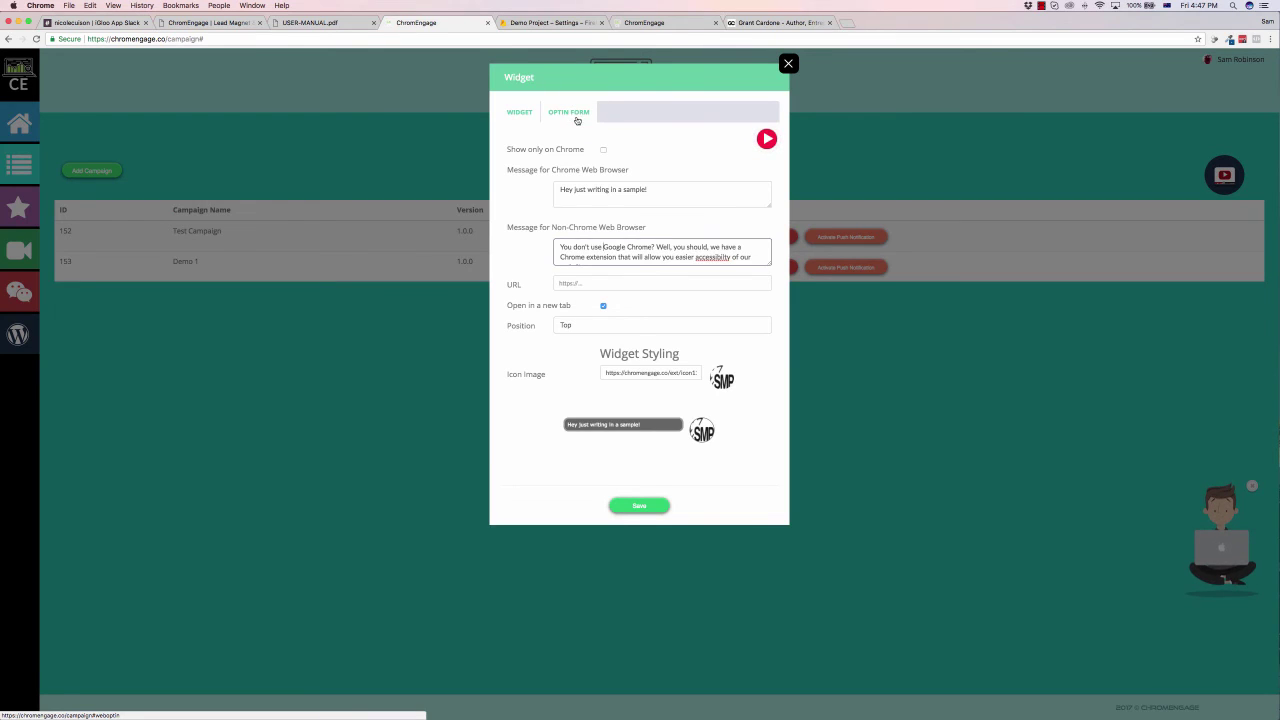
click(620, 176)
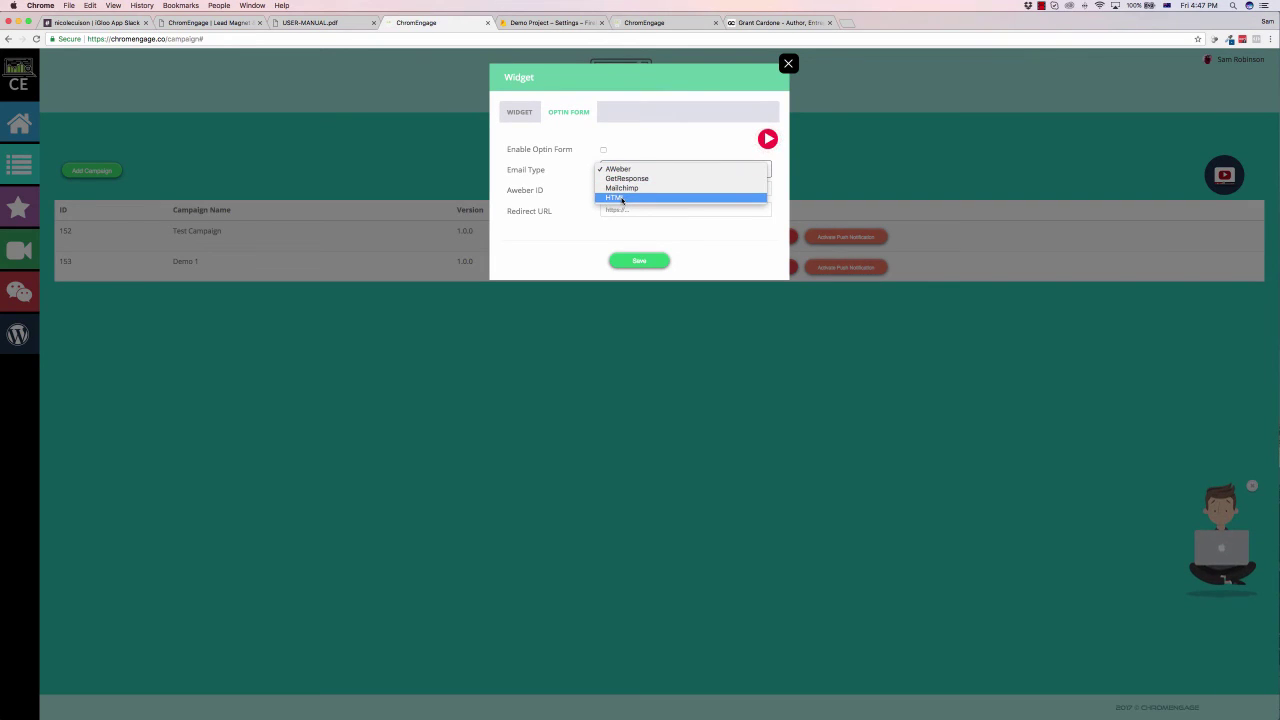
click(622, 198)
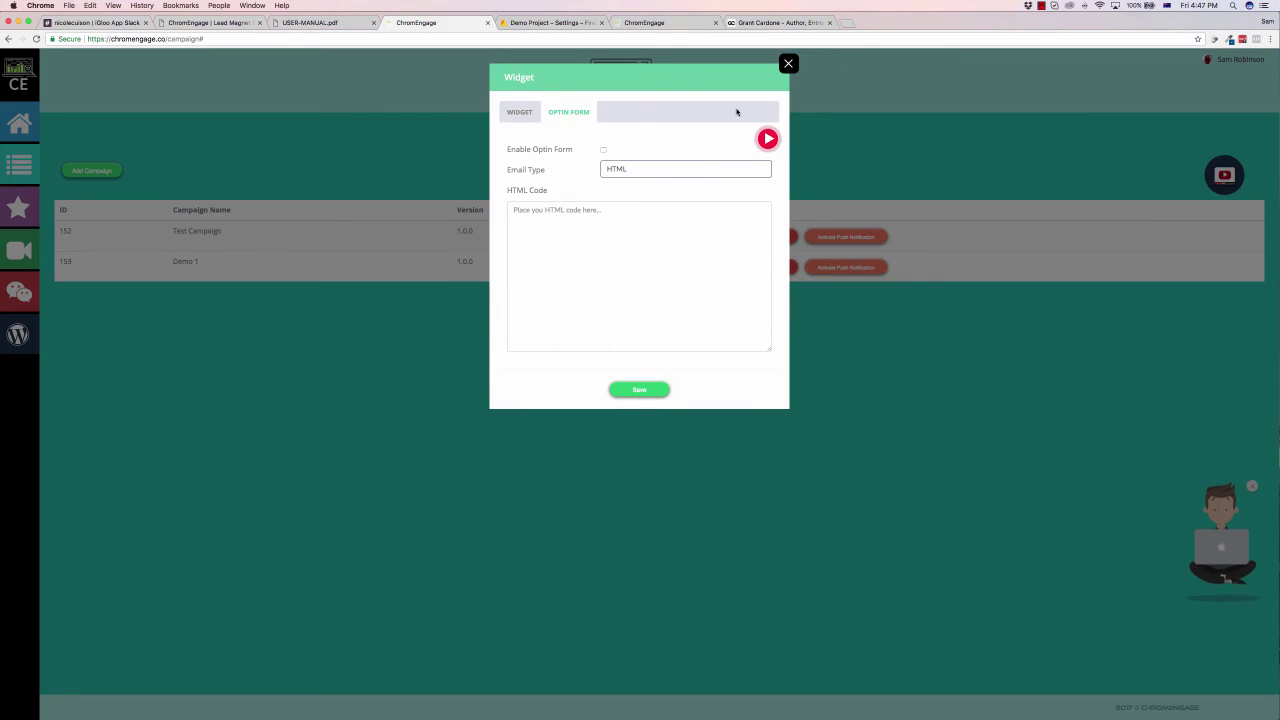
click(788, 63)
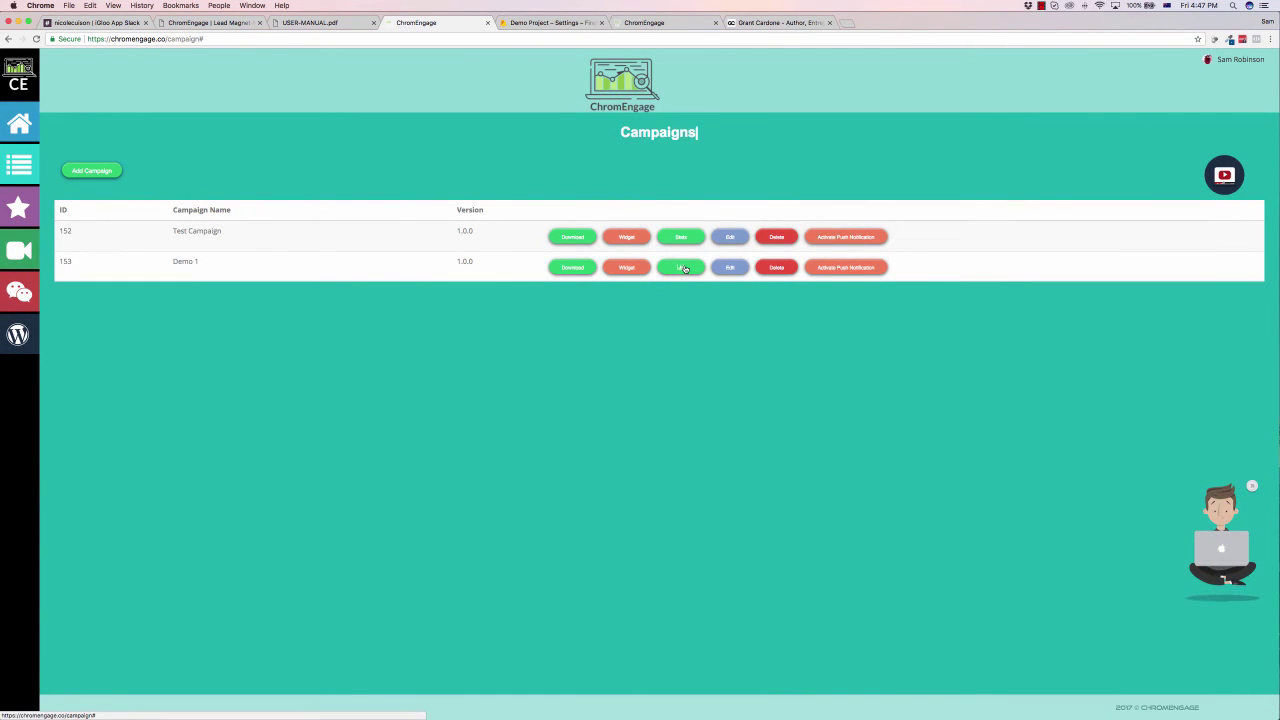
Step: Activate push notifications on Demo 1 and open its Message and URL form
click(860, 268)
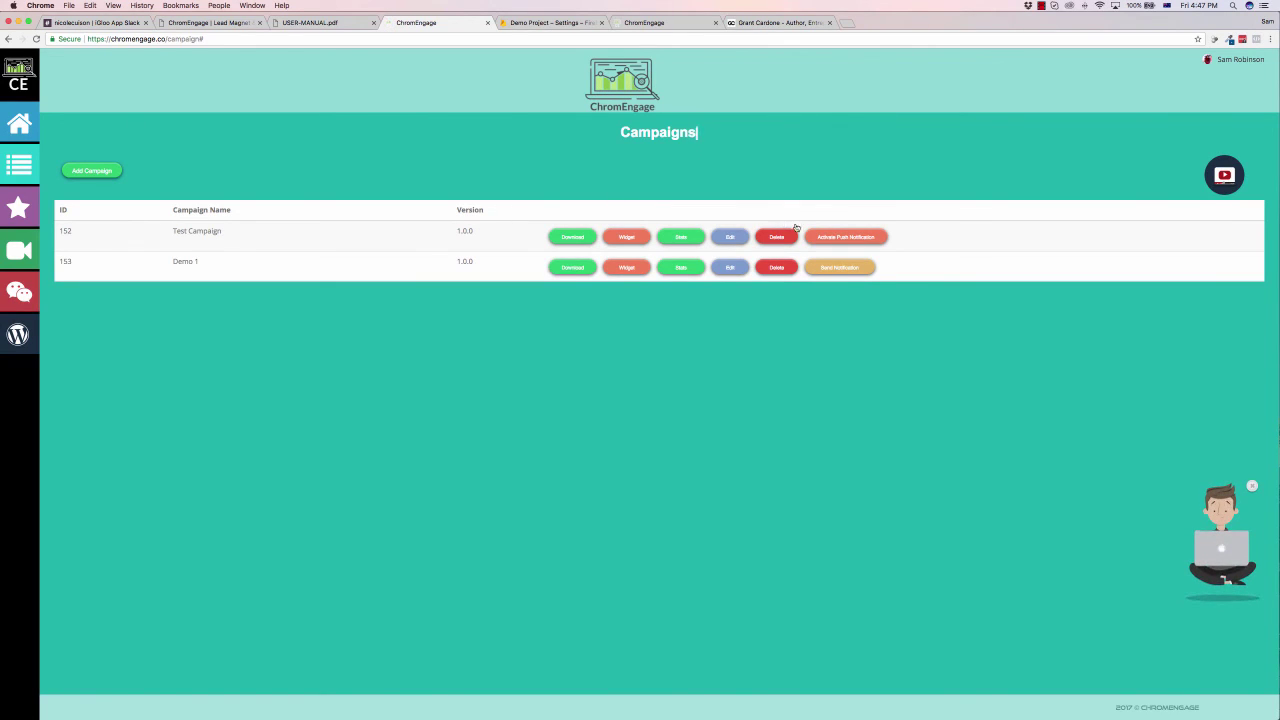
click(840, 268)
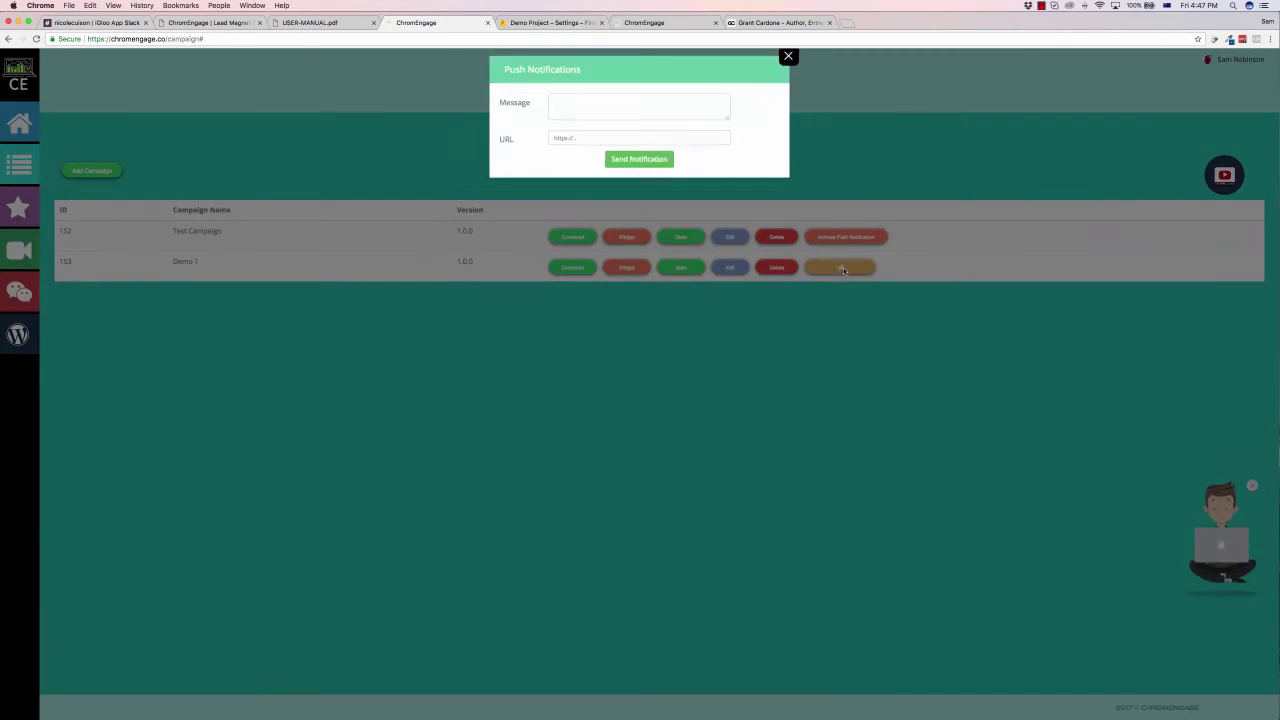
click(610, 118)
click(596, 141)
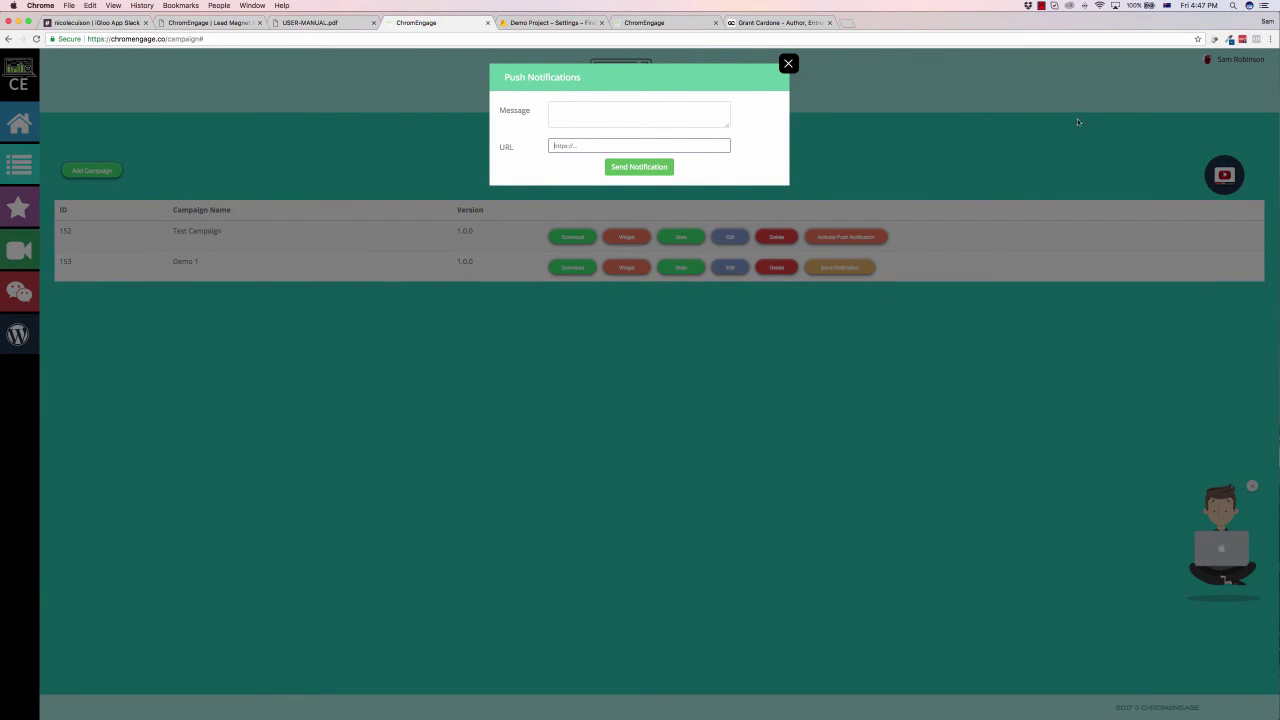
Step: Dismiss the Push Notifications dialog without sending a notification
click(788, 63)
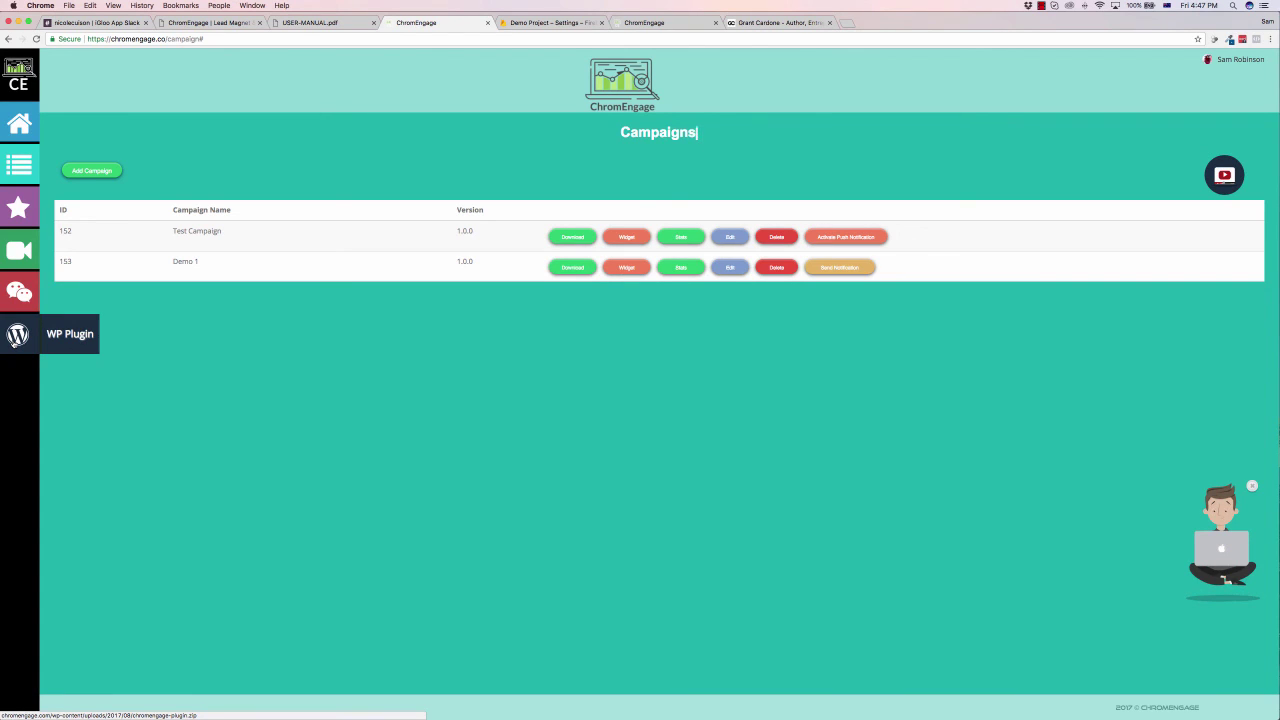
key(ctrl+Tab)
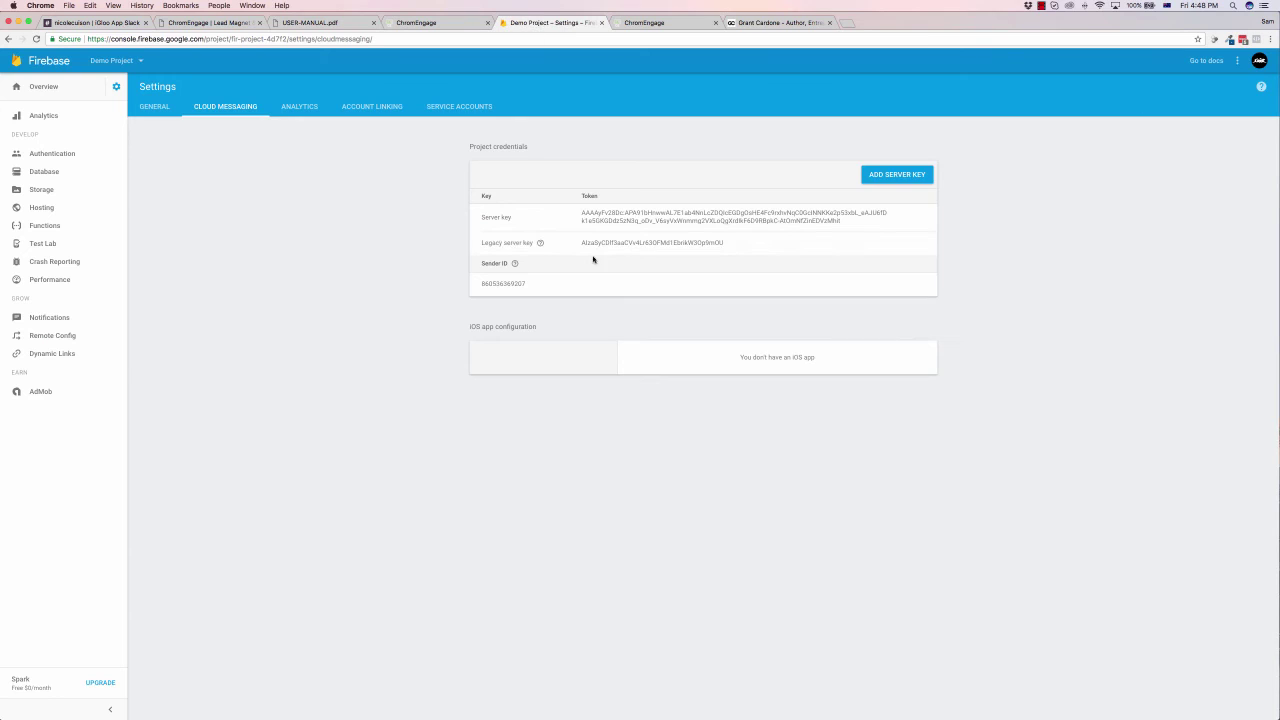
click(450, 23)
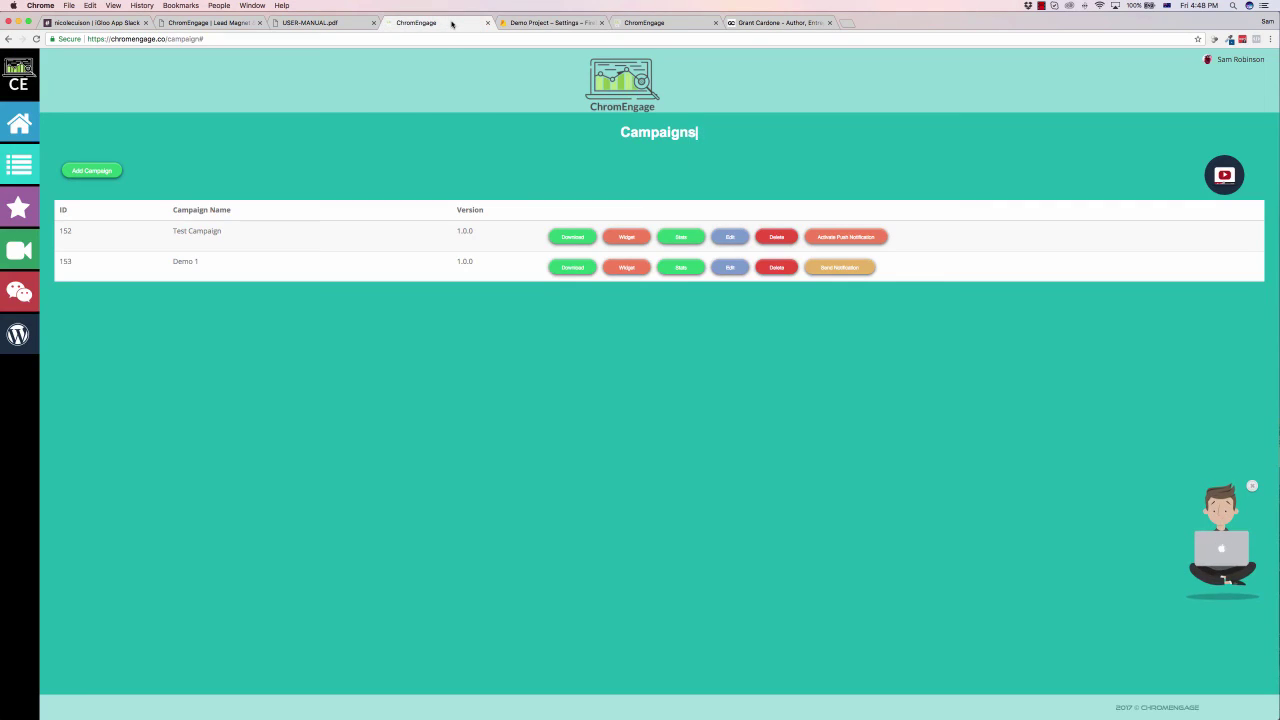